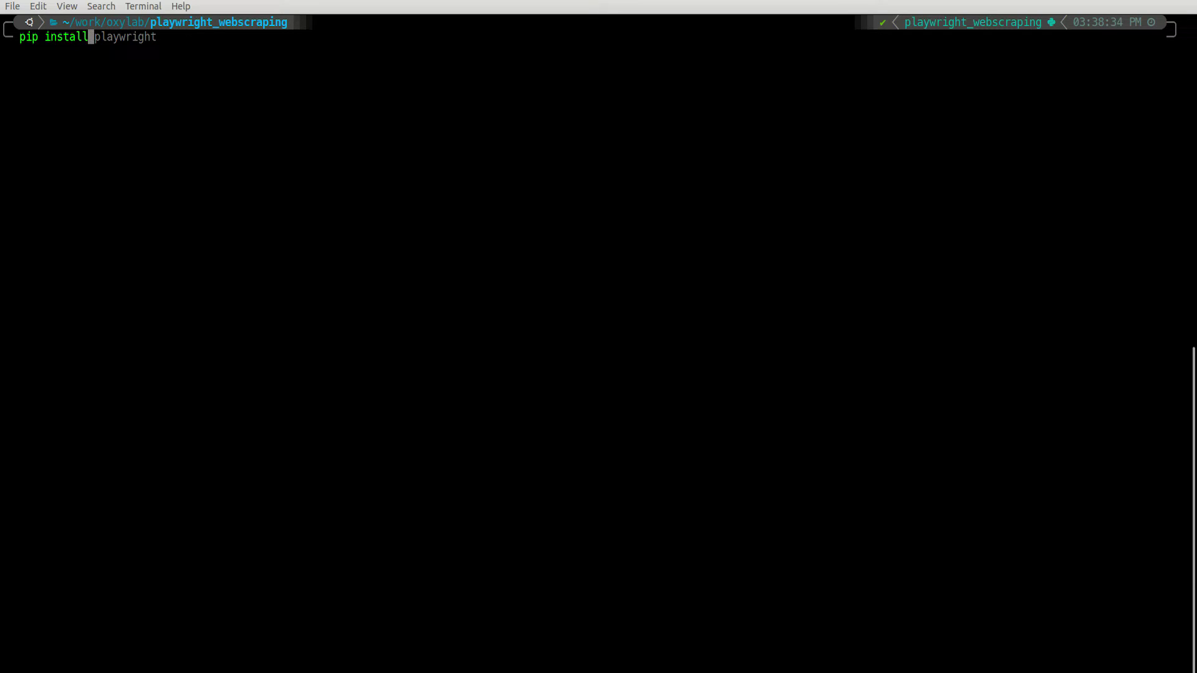
{"action": "type", "text": "t"}
Step: Run pip install playwright to install the package and its Chromium, Firefox and WebKit browsers
{"action": "key", "text": "Return"}
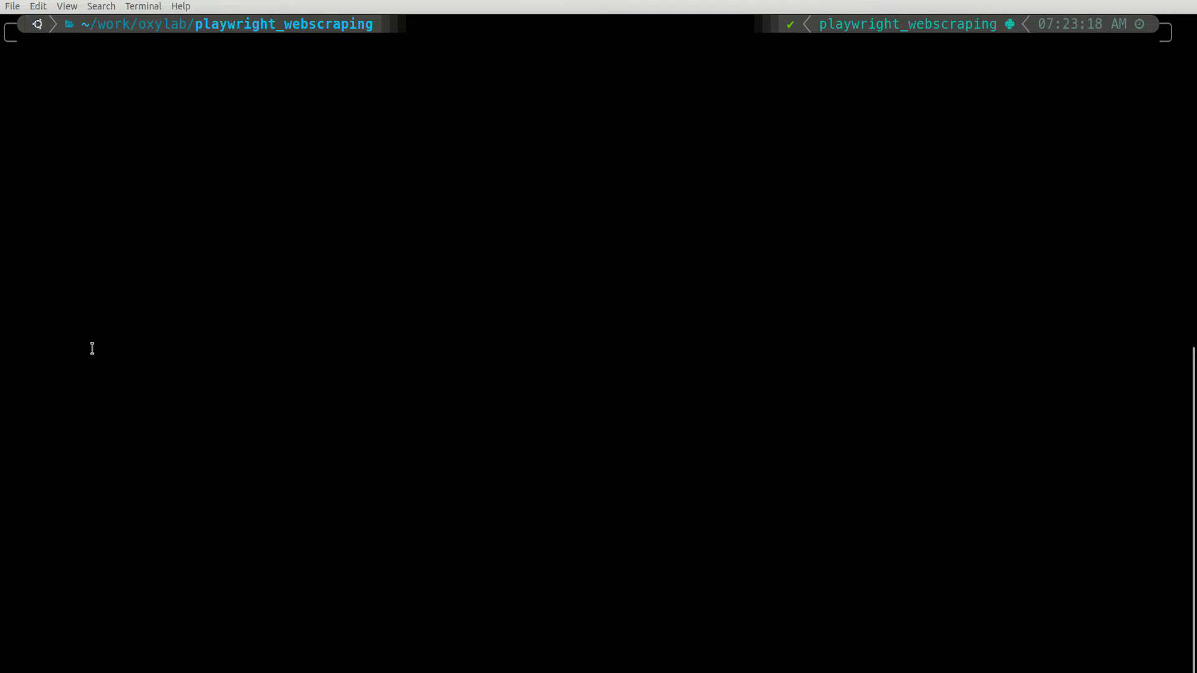
{"action": "type", "text": "vim p"}
Step: Write playwright_basics.py with asyncio/async_playwright imports and a main launching headed Chromium and a new page
{"action": "key", "text": "Right"}
{"action": "key", "text": "Return"}
{"action": "type", "text": "ifrom playw"}
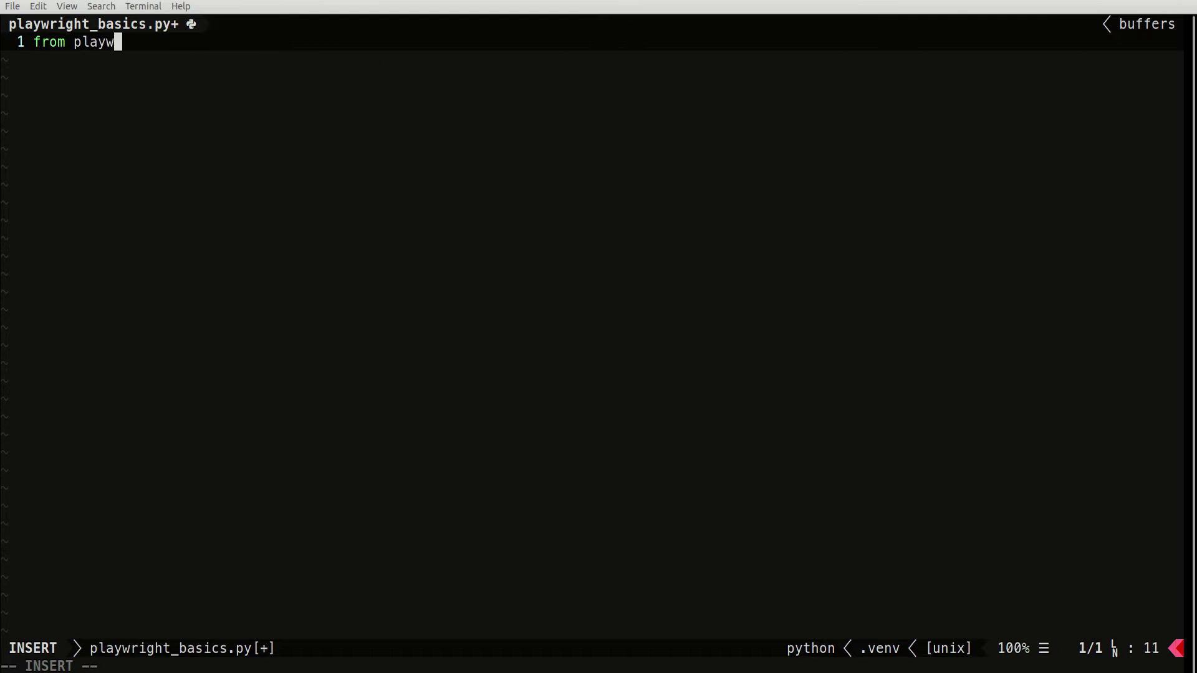
{"action": "type", "text": "right.async_api import as"}
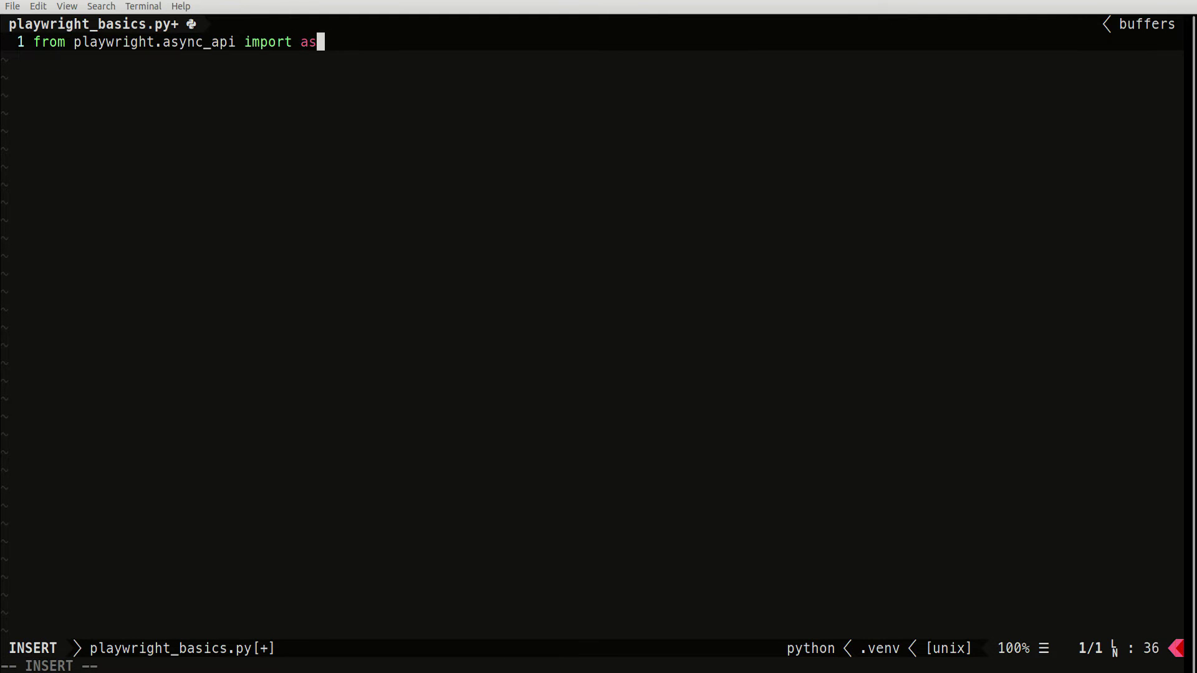
{"action": "type", "text": "ync_playwright"}
{"action": "key", "text": "Return"}
{"action": "type", "text": "import a"}
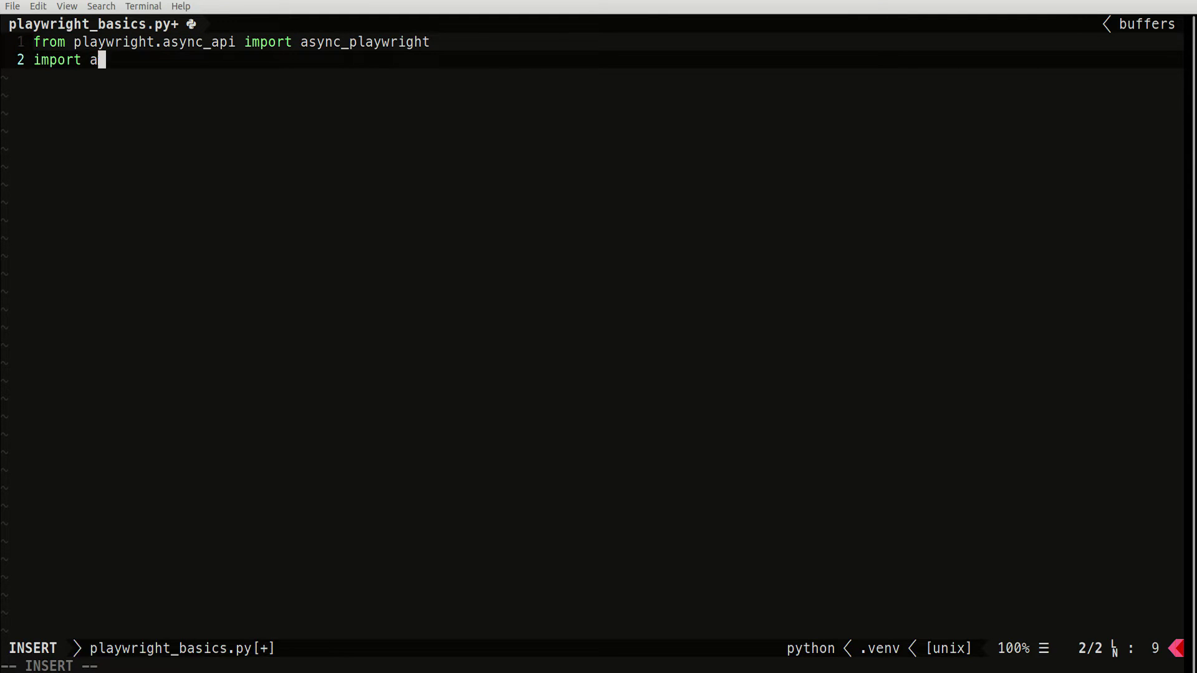
{"action": "type", "text": "syncio"}
{"action": "key", "text": "Return"}
{"action": "key", "text": "Return"}
{"action": "type", "text": "async def main():"}
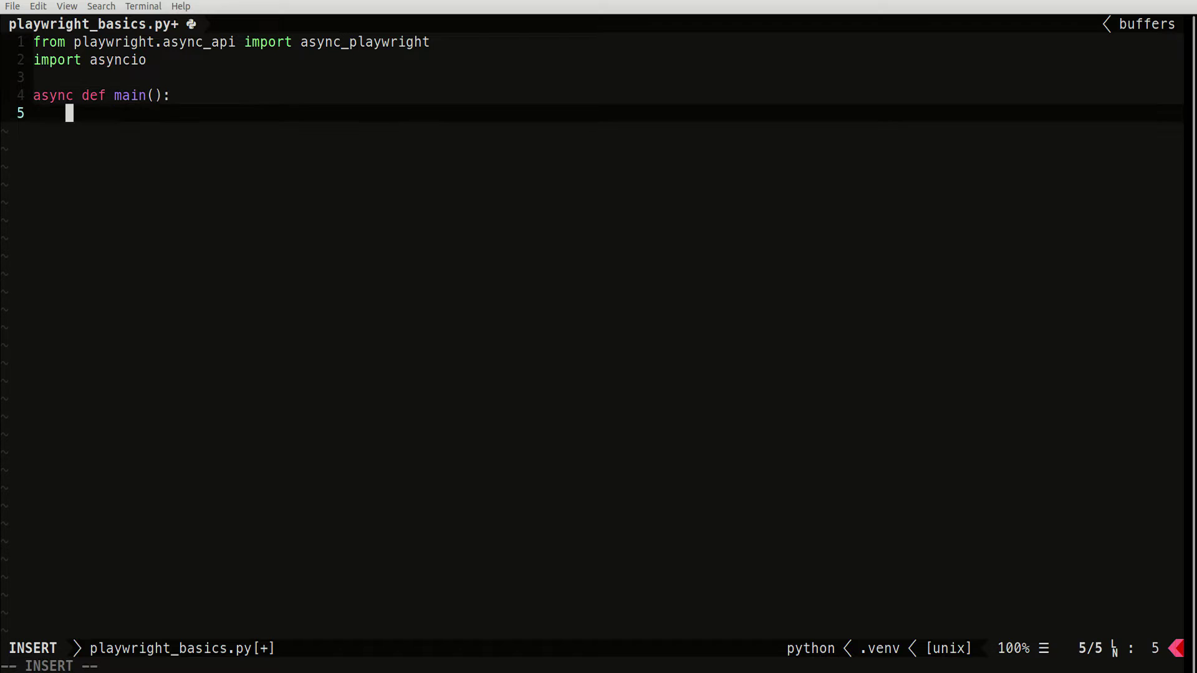
{"action": "key", "text": "Return"}
{"action": "type", "text": "async with async"}
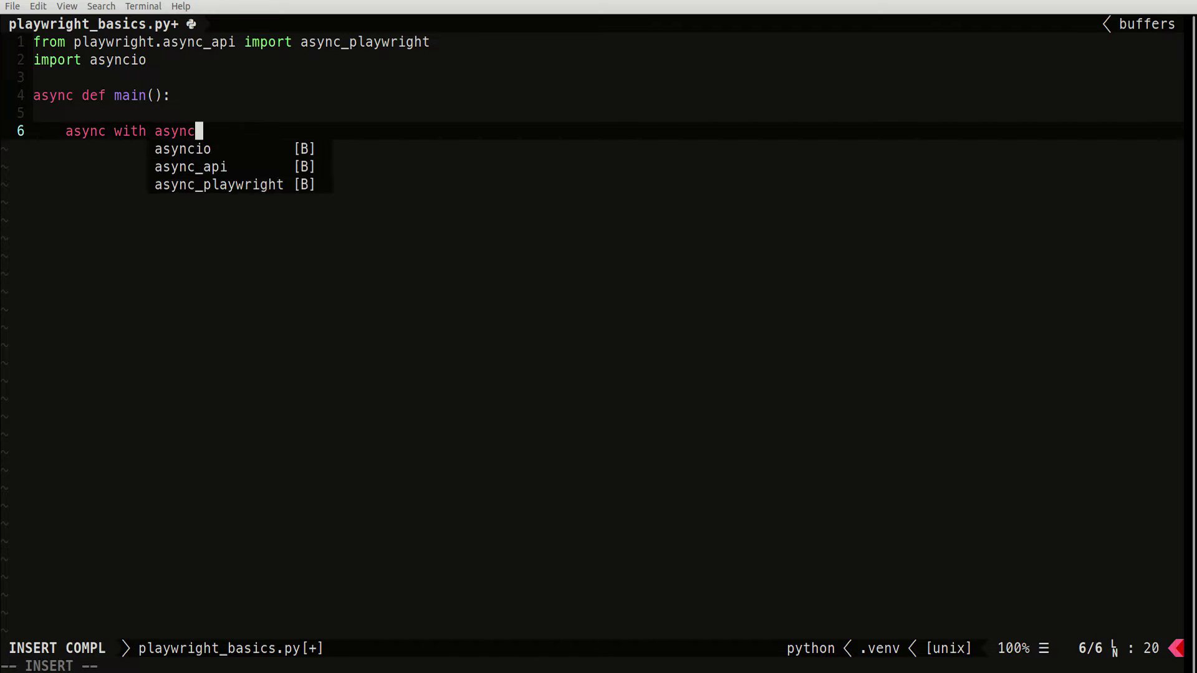
{"action": "type", "text": "_playwright() as pw:"}
{"action": "key", "text": "Return"}
{"action": "type", "text": "br"}
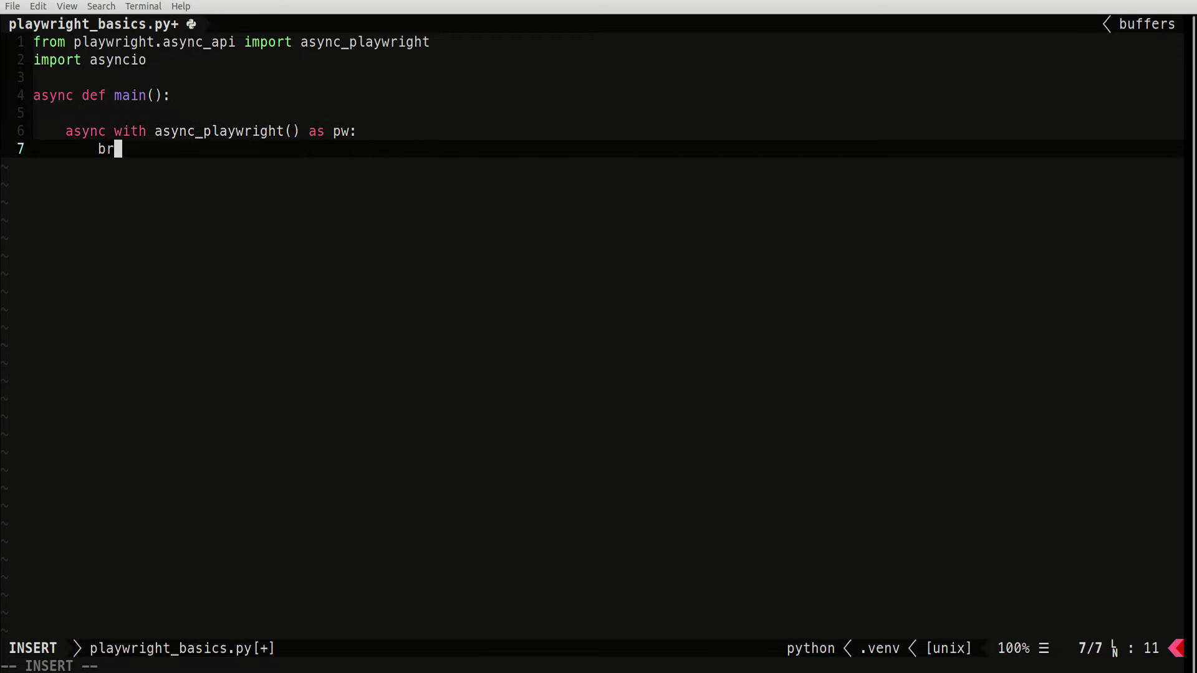
{"action": "type", "text": "owser = a"}
{"action": "type", "text": "wait pw.chromium."}
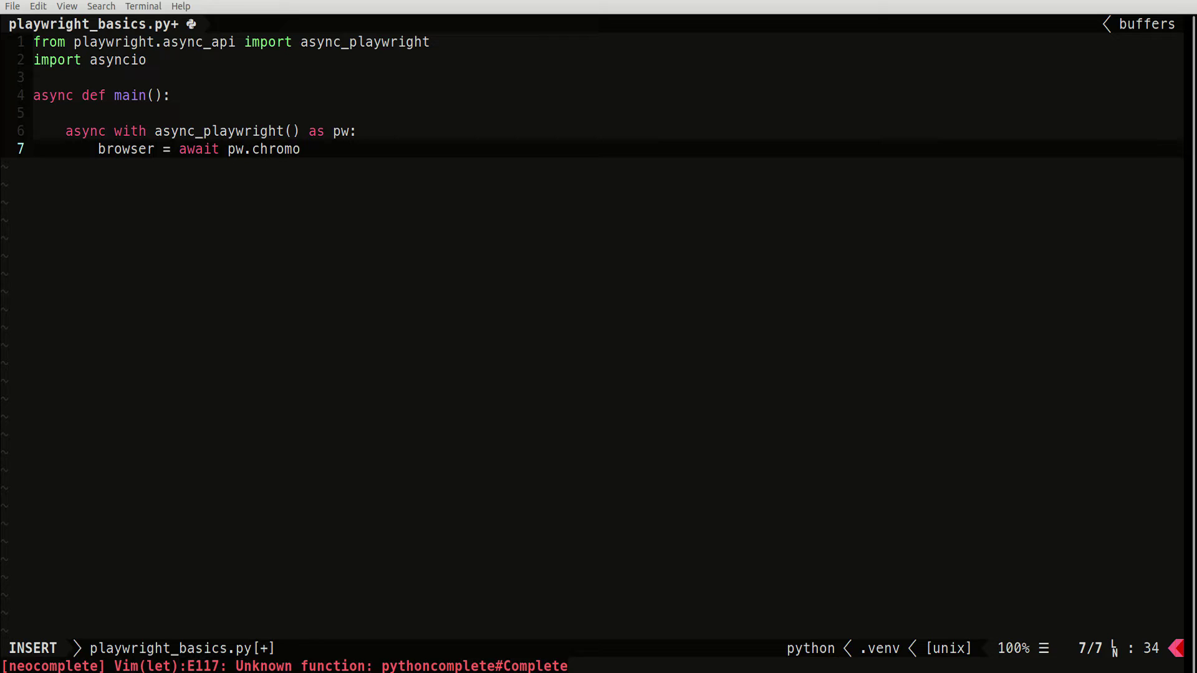
{"action": "type", "text": "launch(headless=F"}
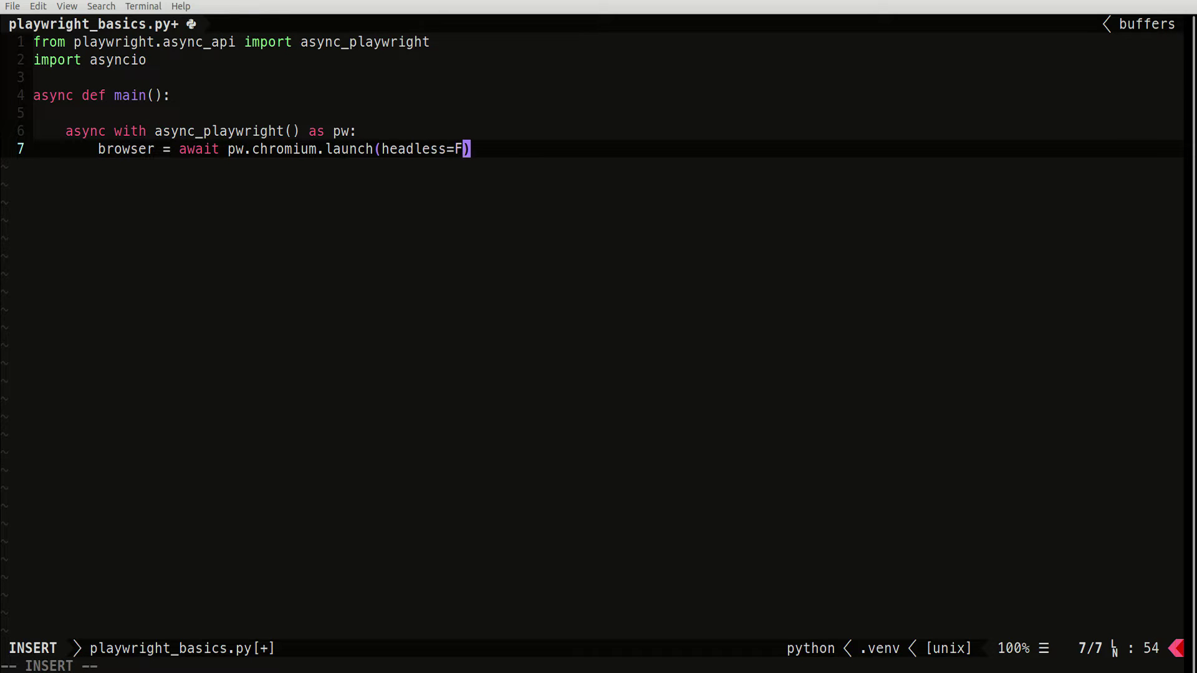
{"action": "type", "text": "alse)"}
{"action": "key", "text": "Return"}
{"action": "key", "text": "Return"}
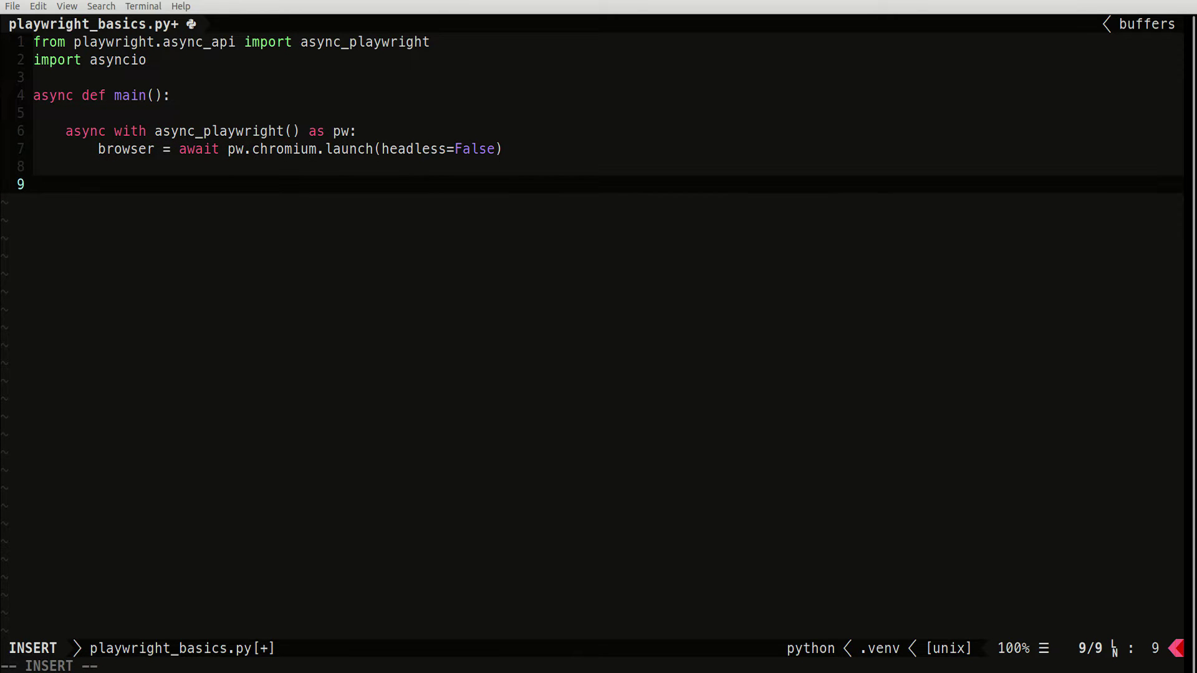
{"action": "type", "text": "page = await browser."}
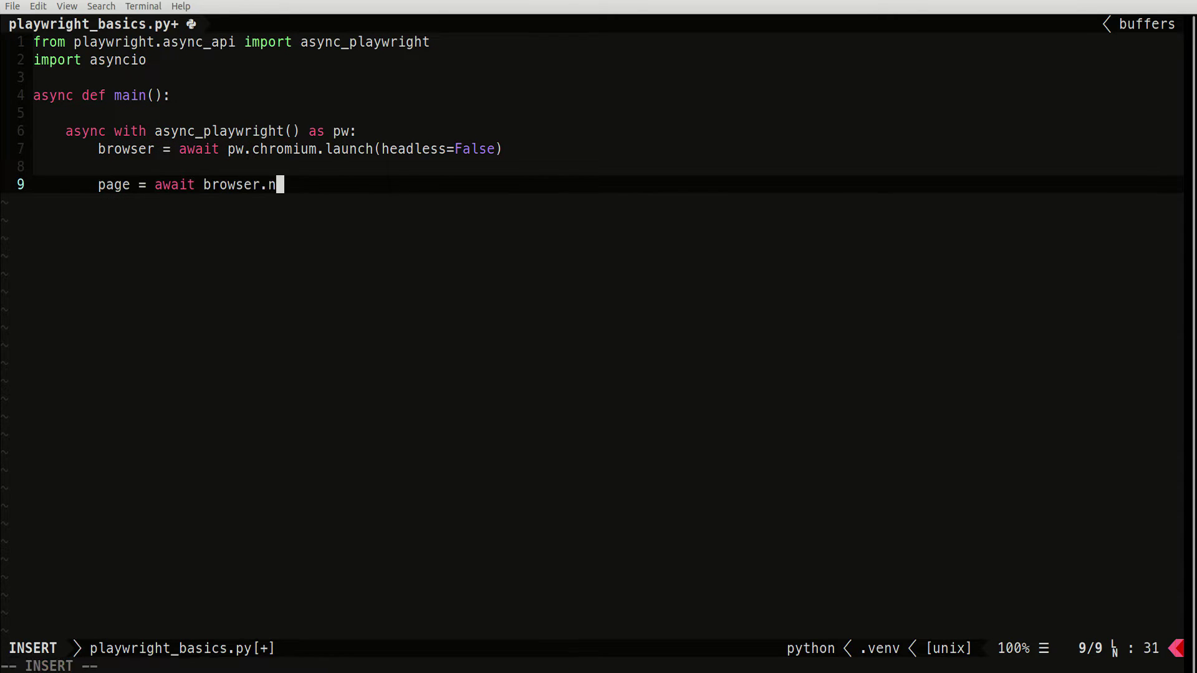
{"action": "type", "text": "new_page()"}
{"action": "key", "text": "Return"}
{"action": "key", "text": "Return"}
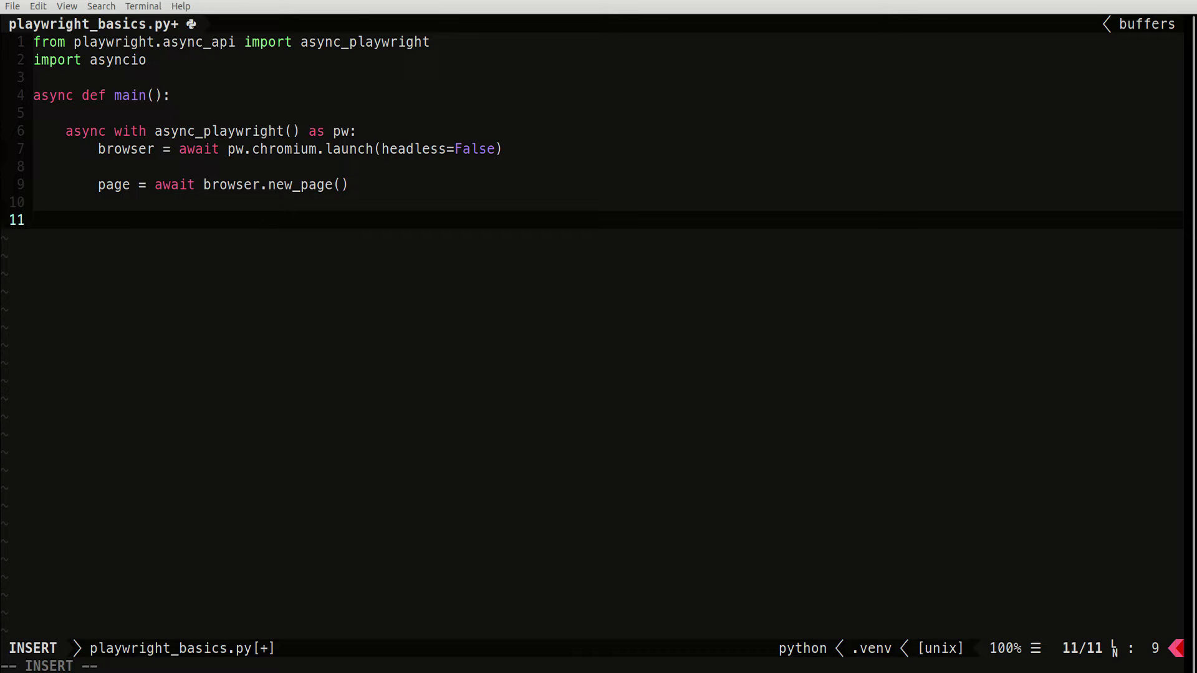
{"action": "type", "text": "await page.goto"}
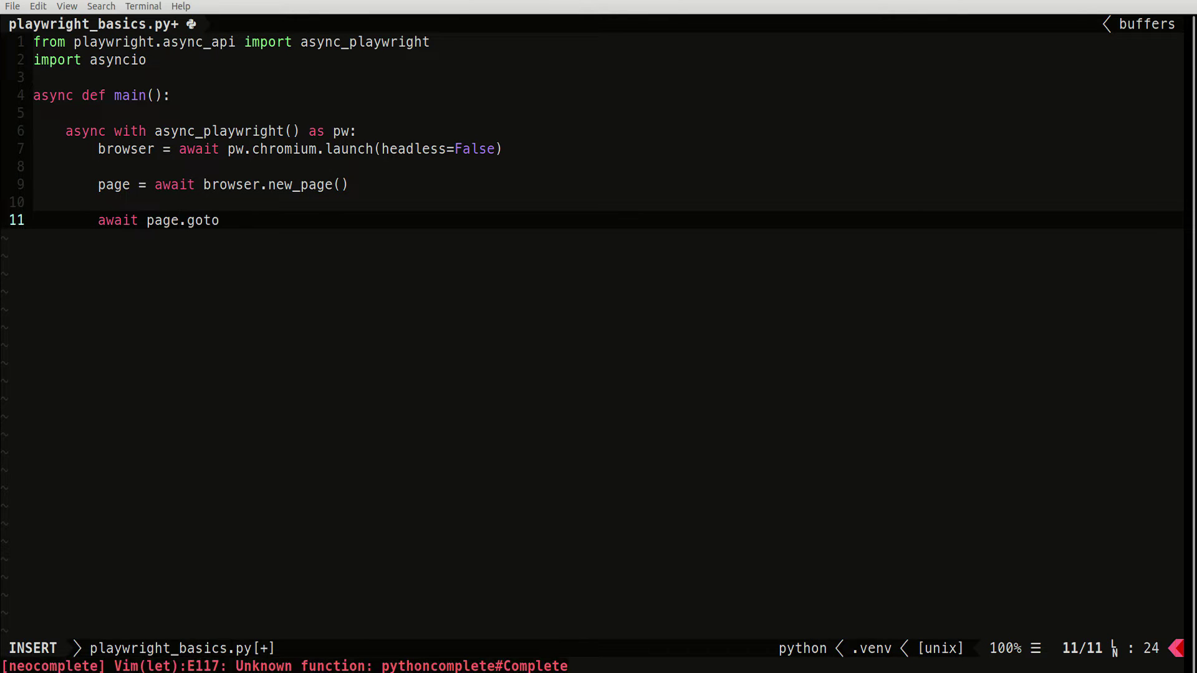
{"action": "type", "text": "(\"https://books.to"}
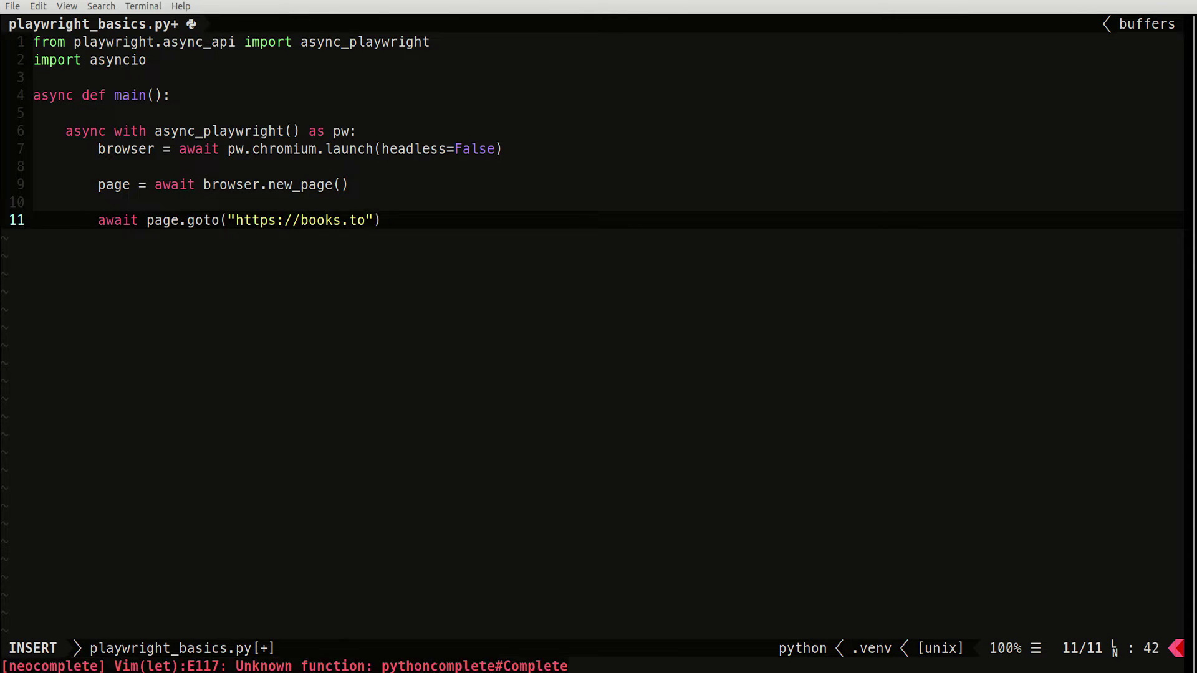
{"action": "type", "text": "scrape.com\")"}
Step: Add the books.toscrape.com visit, a wait_for_timeout line, and a title_element lookup
{"action": "key", "text": "Return"}
{"action": "key", "text": "Return"}
{"action": "type", "text": "await page"}
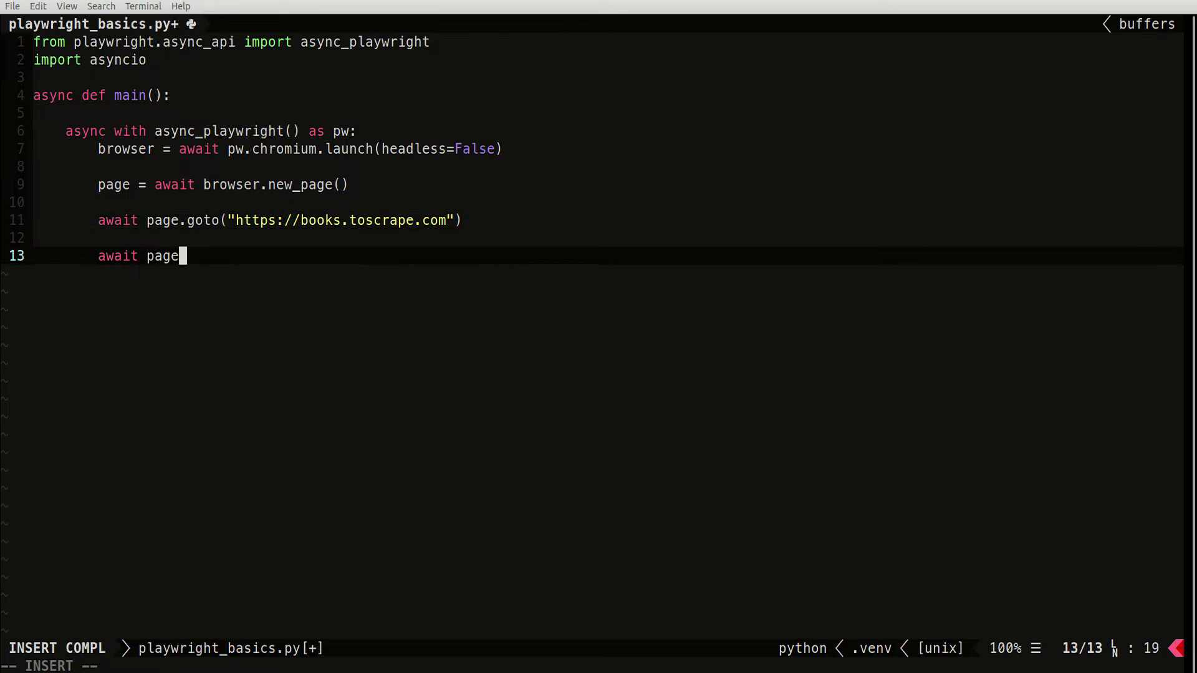
{"action": "type", "text": ".wait_for_timeout(1000)"}
{"action": "key", "text": "Return"}
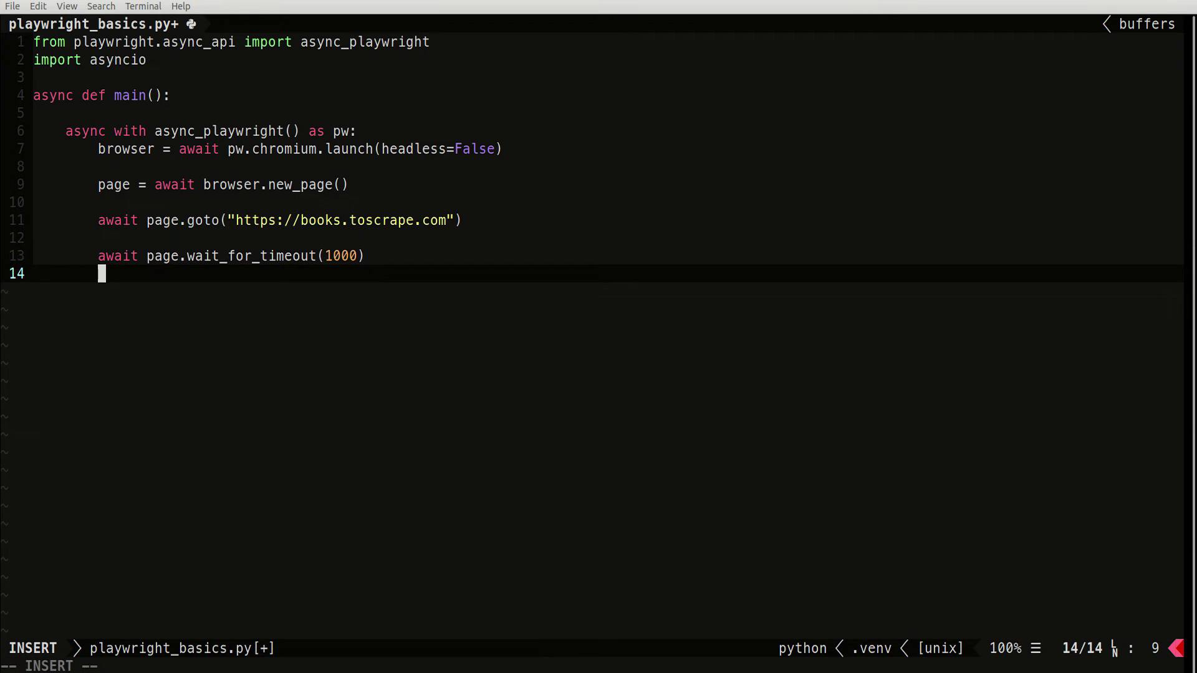
{"action": "key", "text": "Return"}
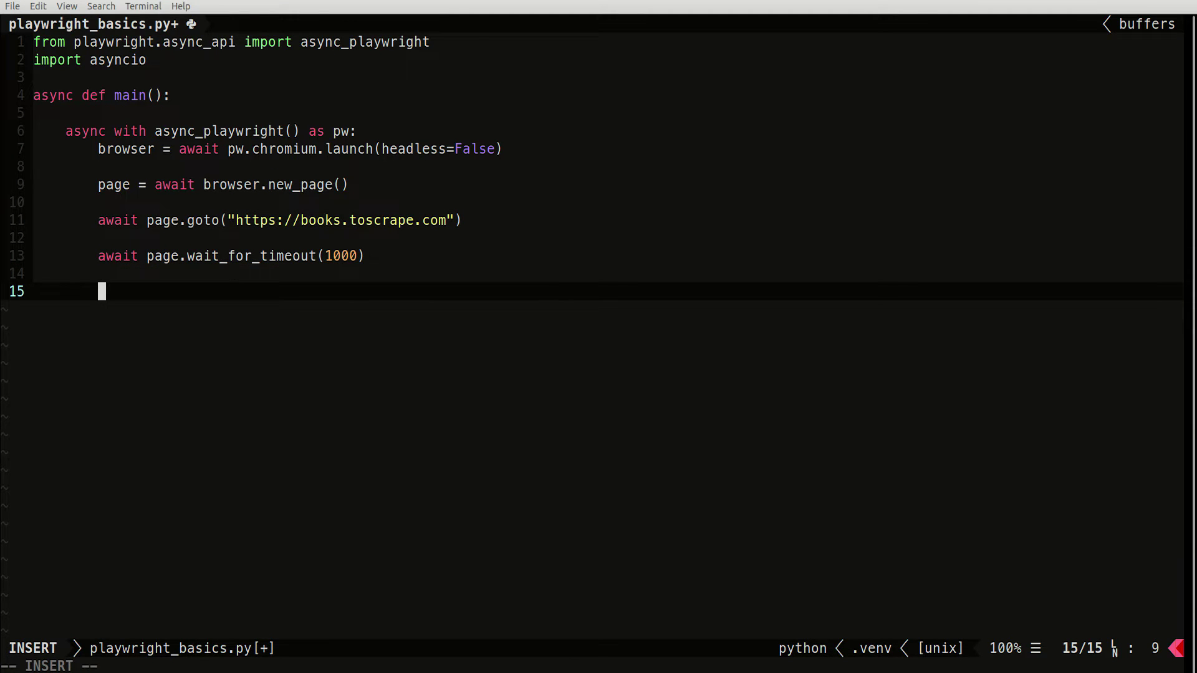
{"action": "type", "text": "title "}
{"action": "type", "text": "= await page.query_selector("}
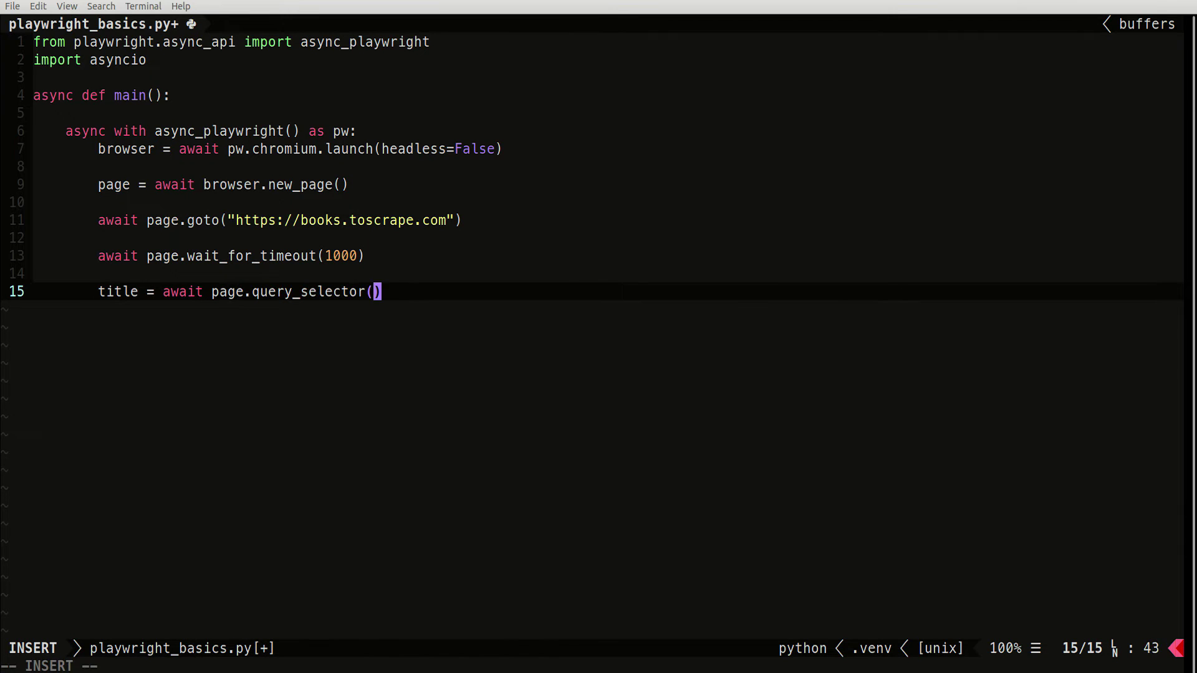
{"action": "type", "text": "\"title"}
{"action": "left_click", "coordinate": [139, 291]}
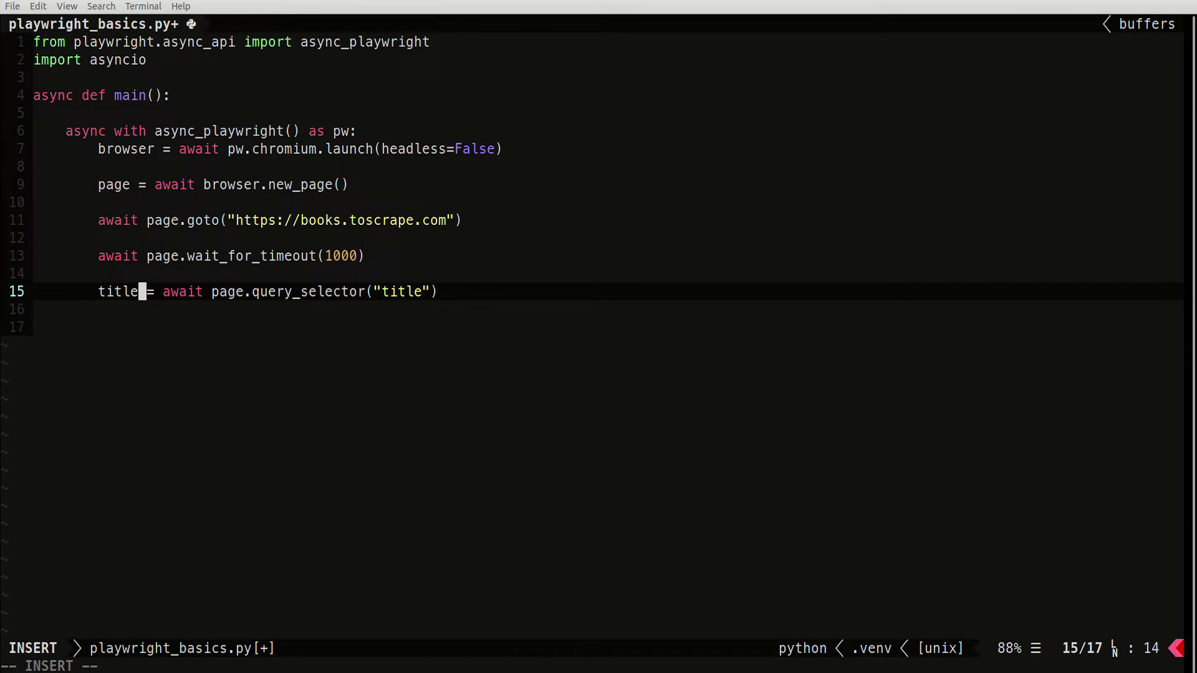
{"action": "type", "text": "_element"}
{"action": "key", "text": "End"}
{"action": "key", "text": "Return"}
{"action": "key", "text": "Return"}
{"action": "key", "text": "BackSpace"}
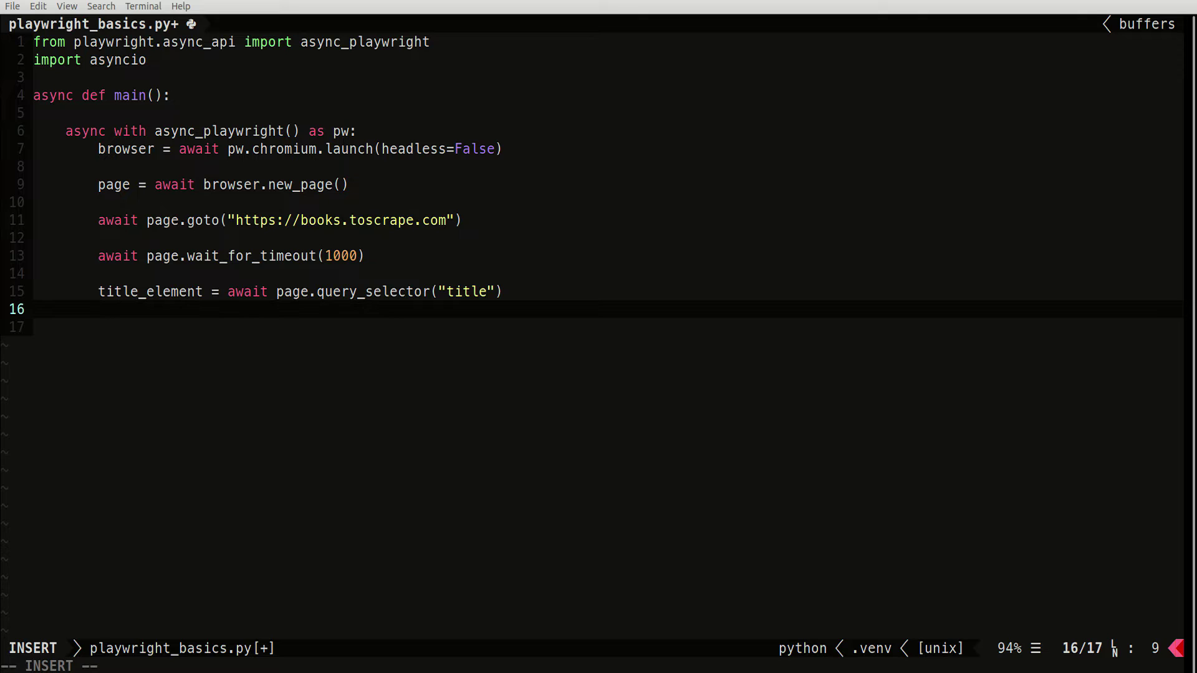
{"action": "type", "text": "title_text = await title_element"}
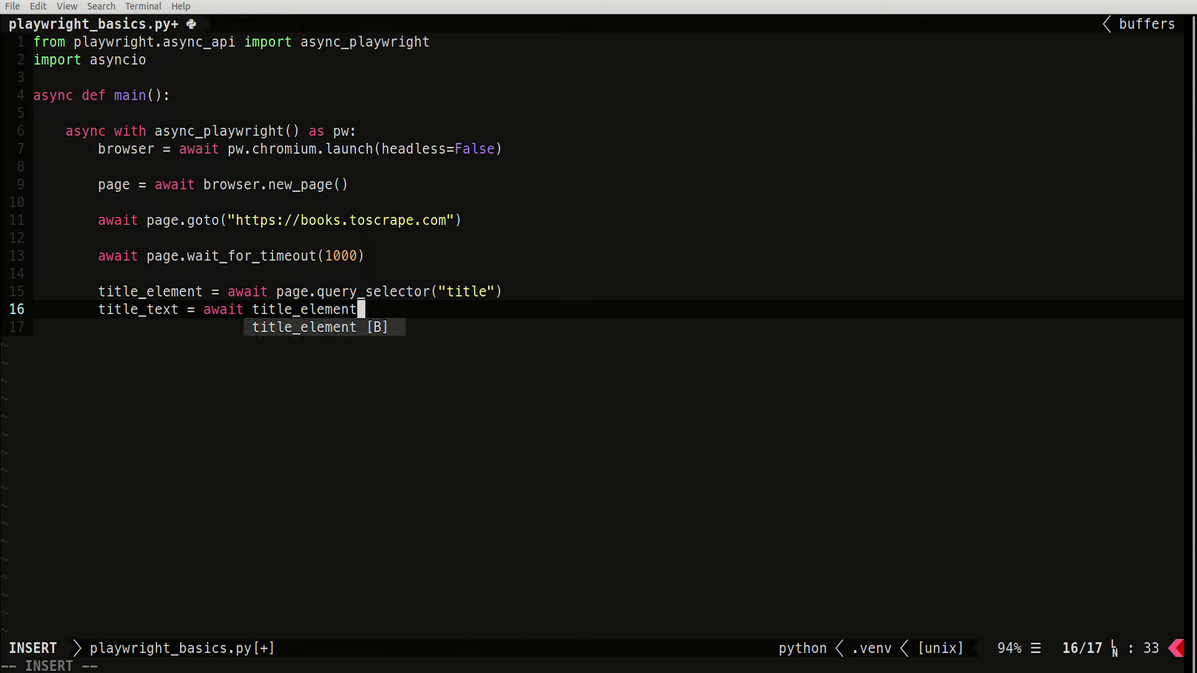
{"action": "type", "text": ".inner_text()"}
Step: Print the title's inner text, close the browser, and add the asyncio.run(main()) guard
{"action": "key", "text": "Return"}
{"action": "type", "text": "p"}
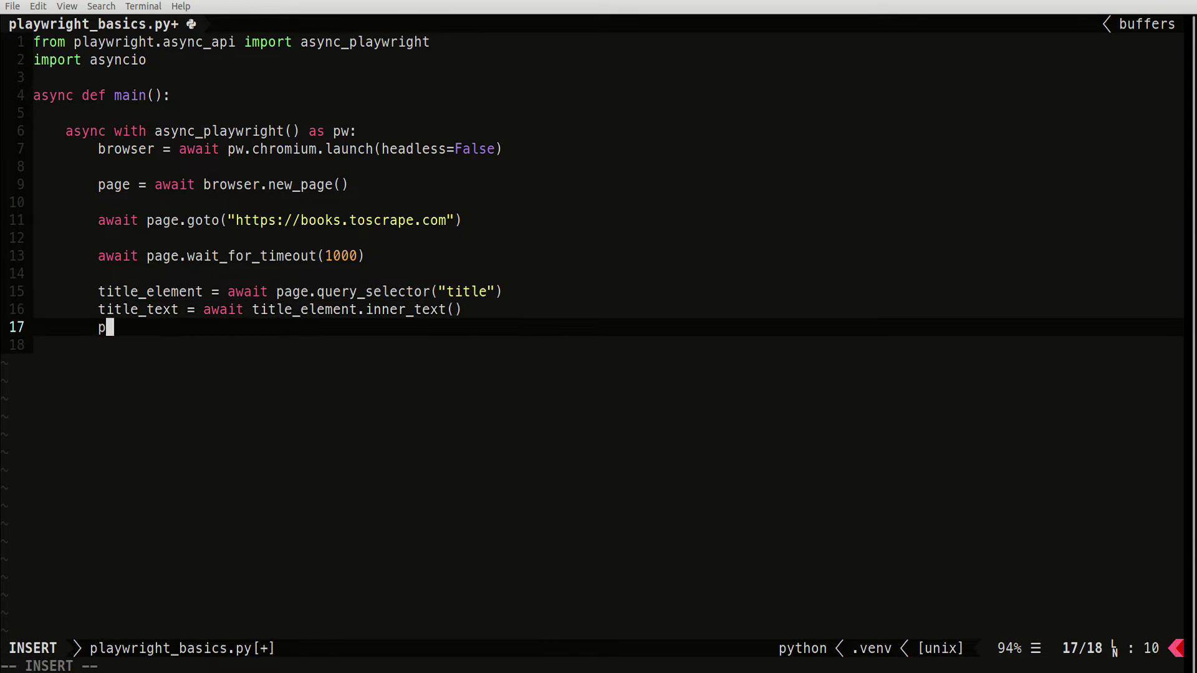
{"action": "type", "text": "rint(title_text)"}
{"action": "key", "text": "Return"}
{"action": "key", "text": "Return"}
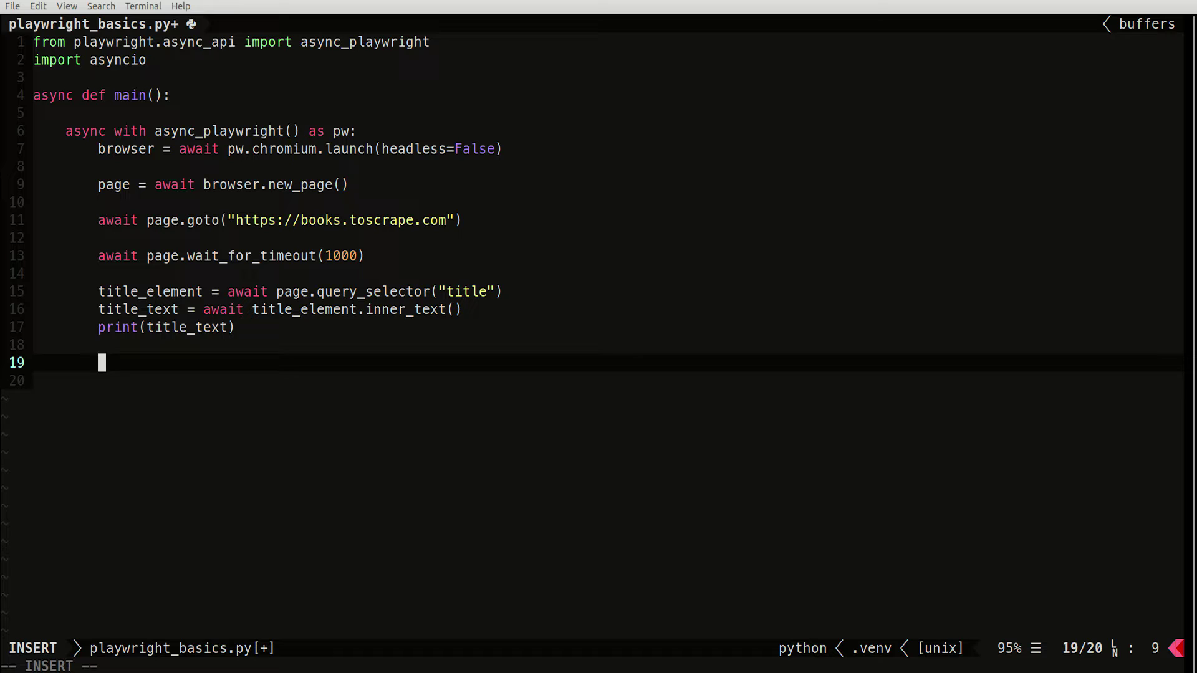
{"action": "type", "text": "await browser.close()"}
{"action": "key", "text": "Return"}
{"action": "key", "text": "Return"}
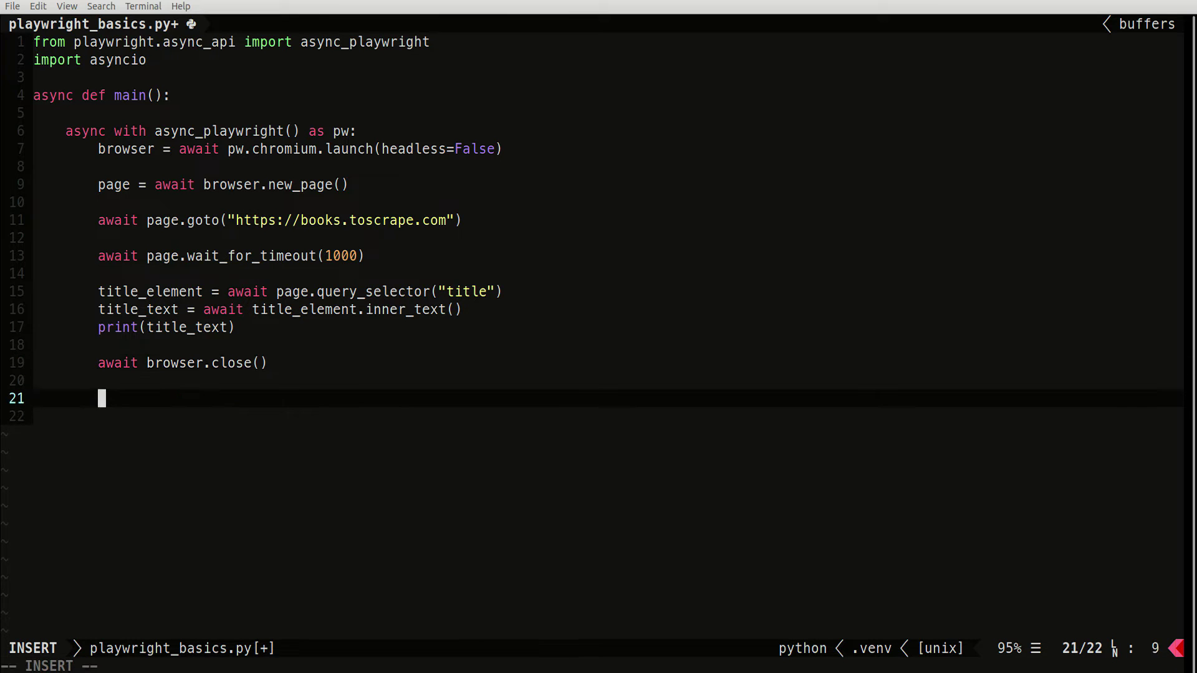
{"action": "key", "text": "BackSpace"}
{"action": "key", "text": "BackSpace"}
{"action": "key", "text": "Return"}
{"action": "type", "text": "_name__"}
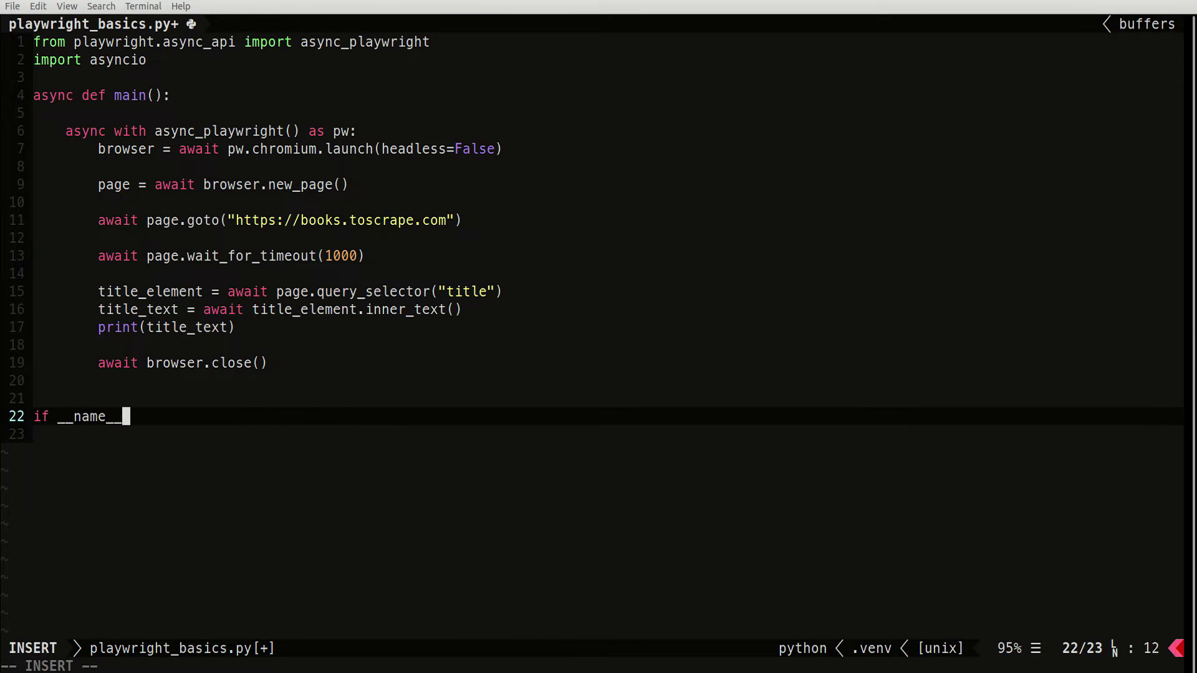
{"action": "type", "text": " == \"_"}
{"action": "key", "text": "Insert"}
{"action": "type", "text": "_main__\":"}
{"action": "key", "text": "Return"}
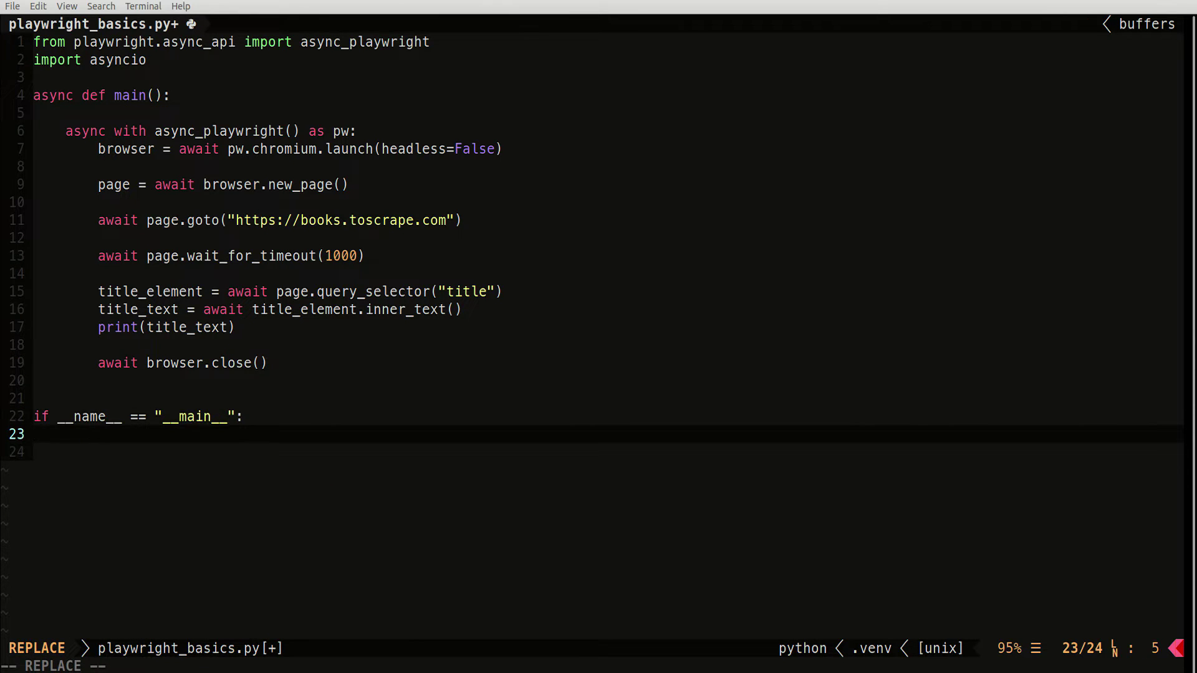
{"action": "type", "text": "asyncio.run"}
{"action": "type", "text": "(main())"}
{"action": "key", "text": "Escape"}
{"action": "type", "text": ":wq"}
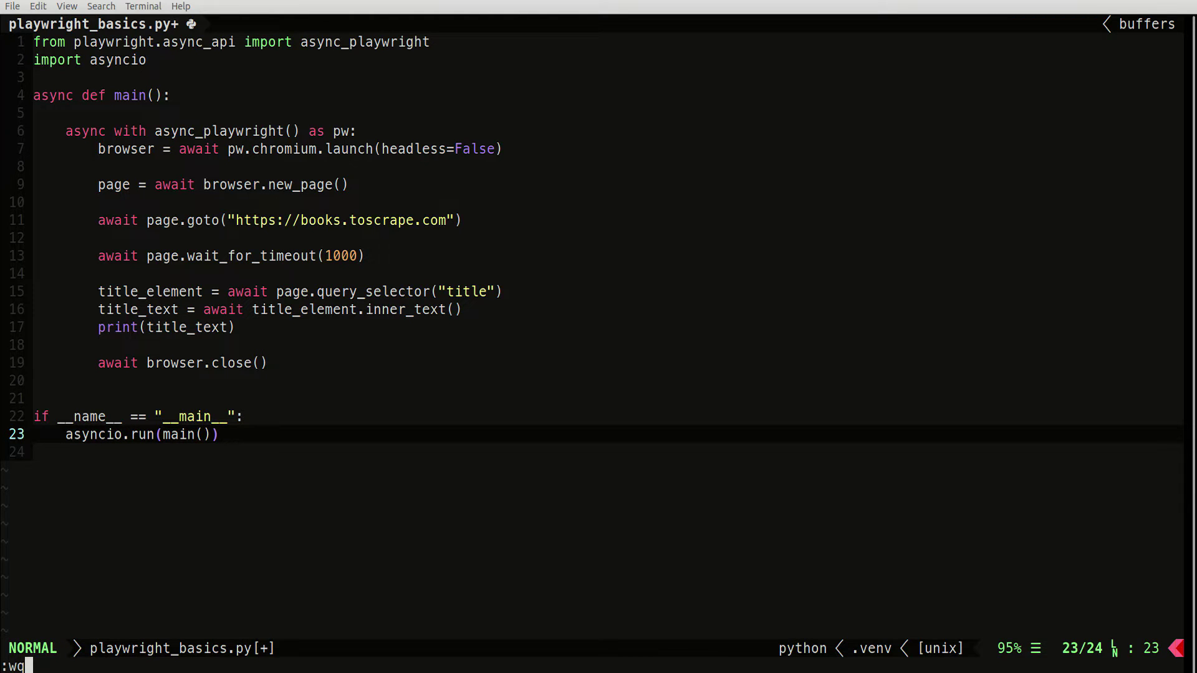
Step: Save and quit Vim, then run python playwright_basics.py to print the page title
{"action": "key", "text": "Return"}
{"action": "type", "text": "python pla"}
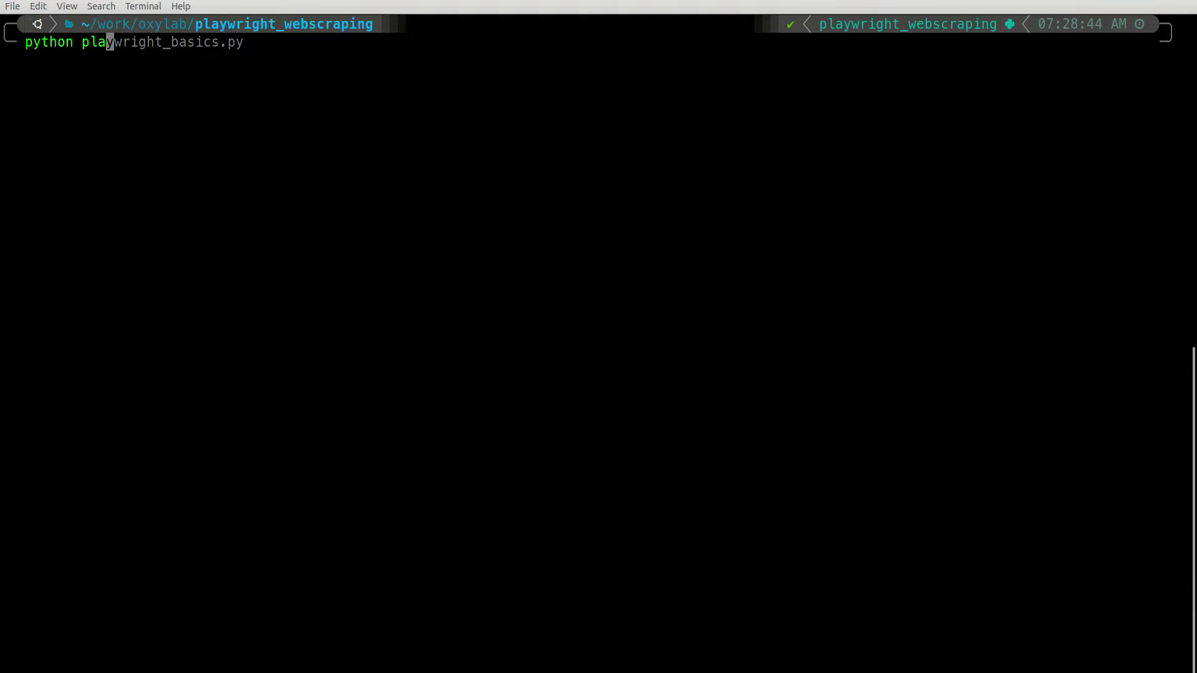
{"action": "key", "text": "Right"}
{"action": "key", "text": "Return"}
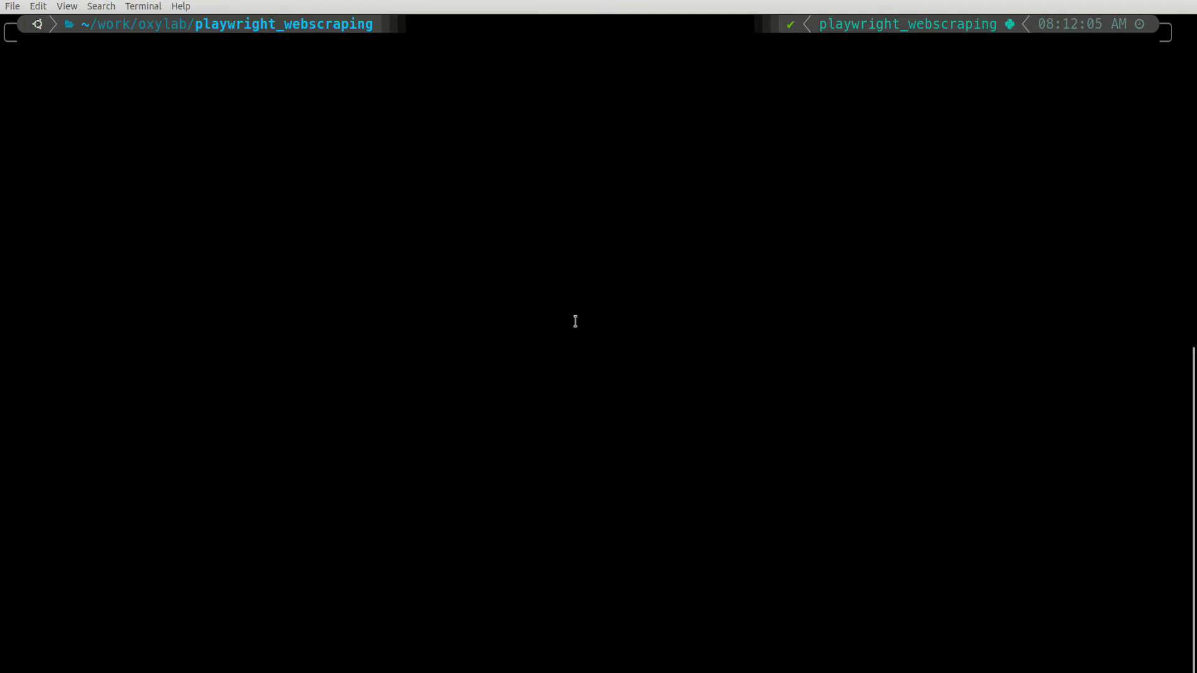
{"action": "type", "text": "vim"}
{"action": "key", "text": "Right"}
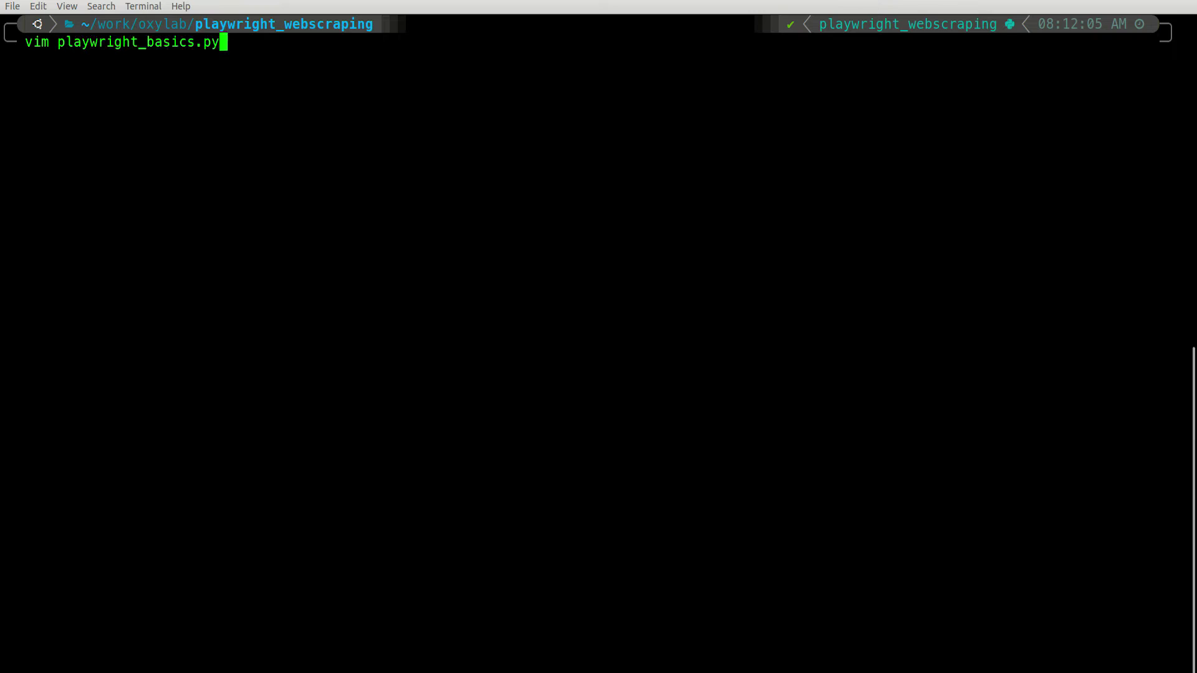
{"action": "key", "text": "Return"}
{"action": "key", "text": "F8"}
{"action": "key", "text": "i"}
{"action": "key", "text": "Return"}
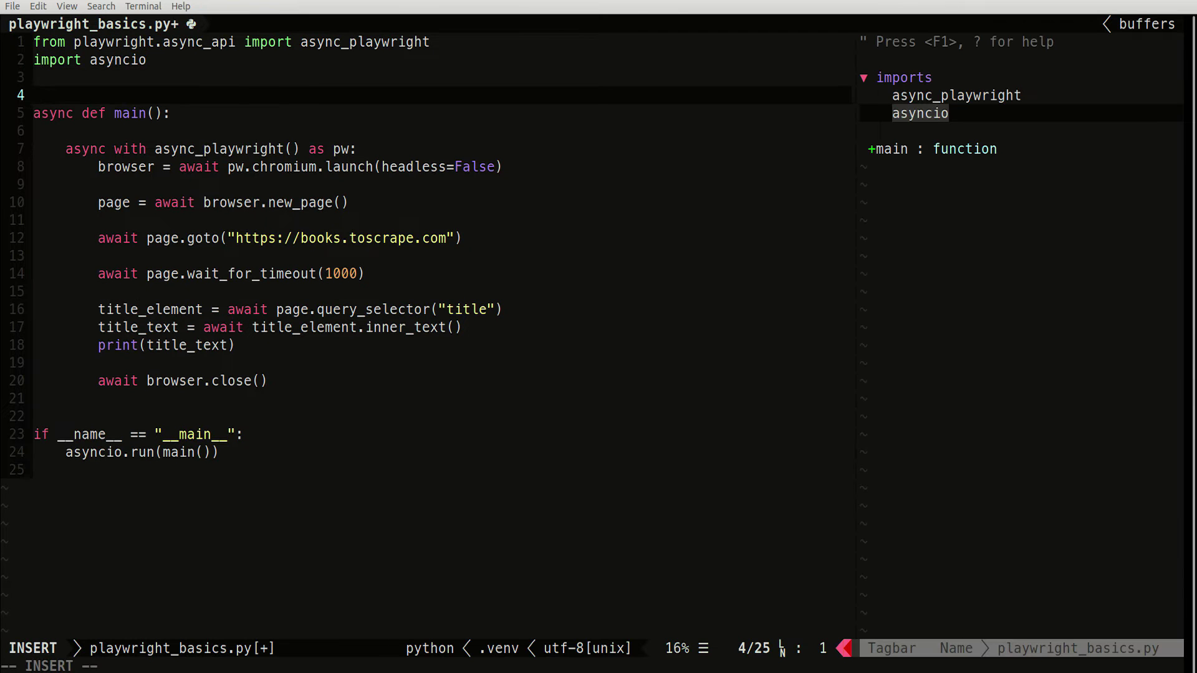
{"action": "type", "text": "username = \"USERNAME"}
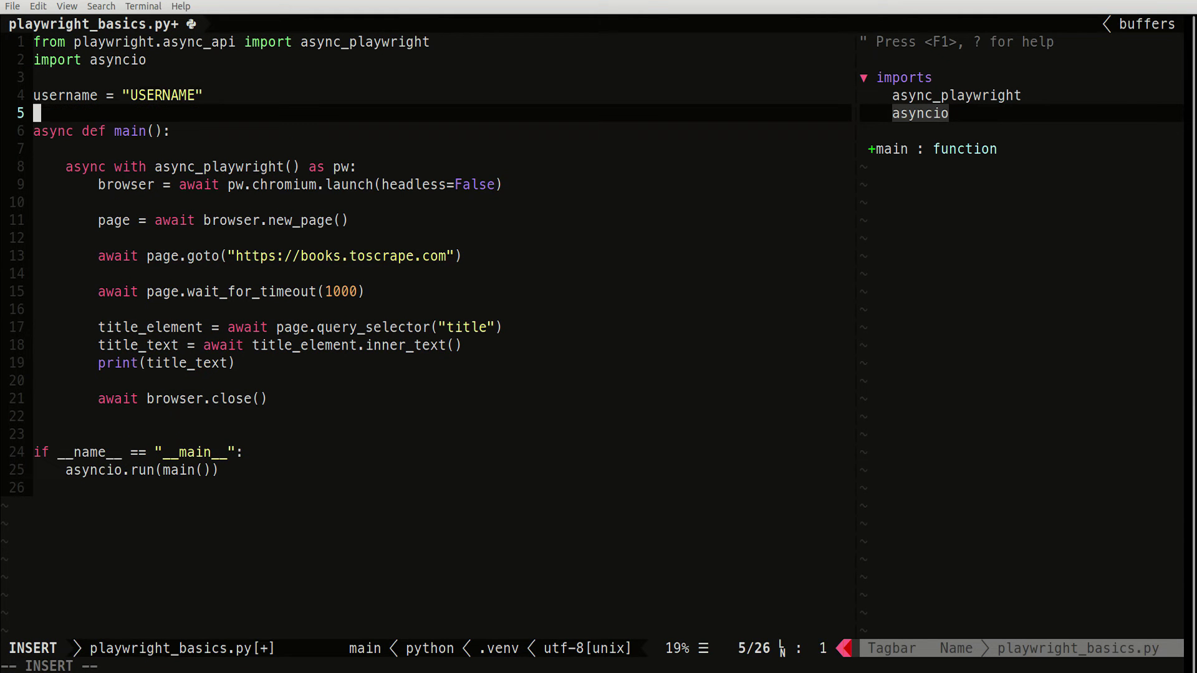
{"action": "type", "text": "password = \"PASSWORD"}
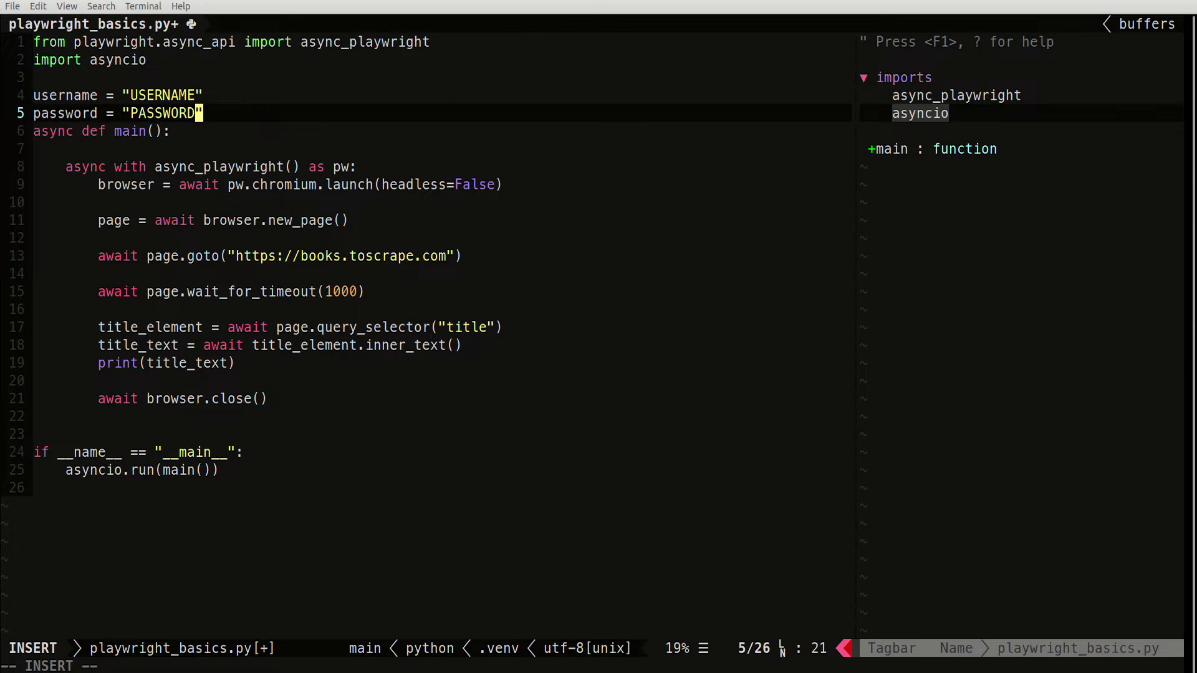
{"action": "key", "text": "Return"}
{"action": "type", "text": "proxy_address = \""}
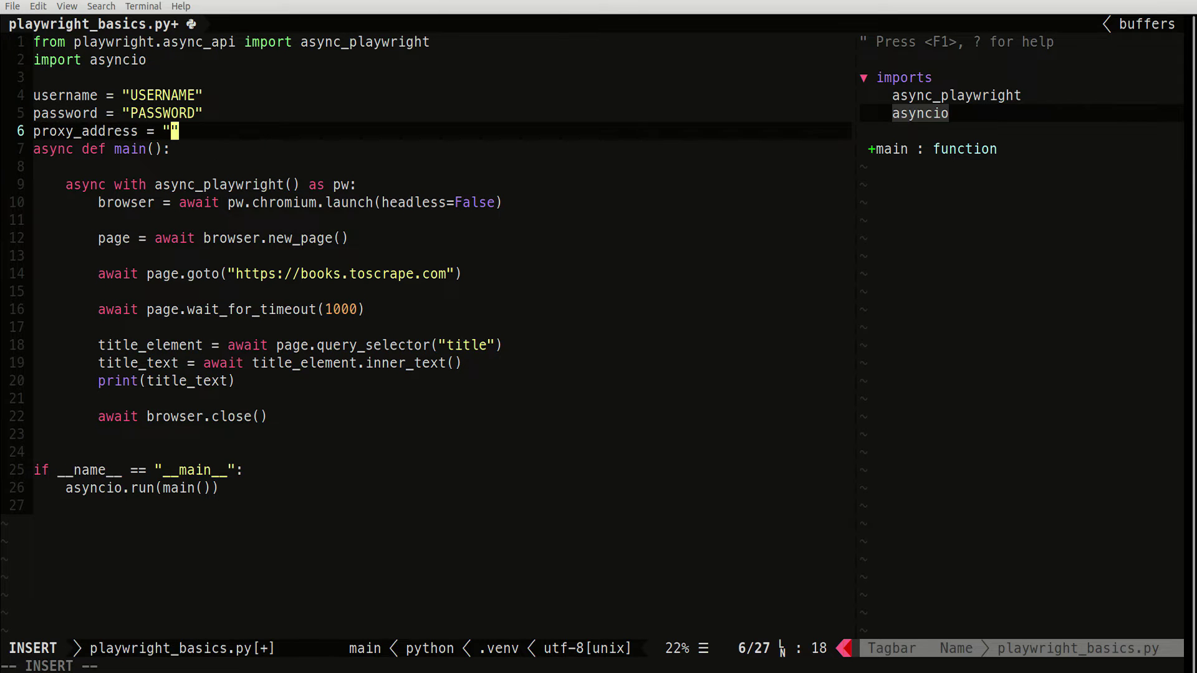
{"action": "type", "text": "https://proxy"}
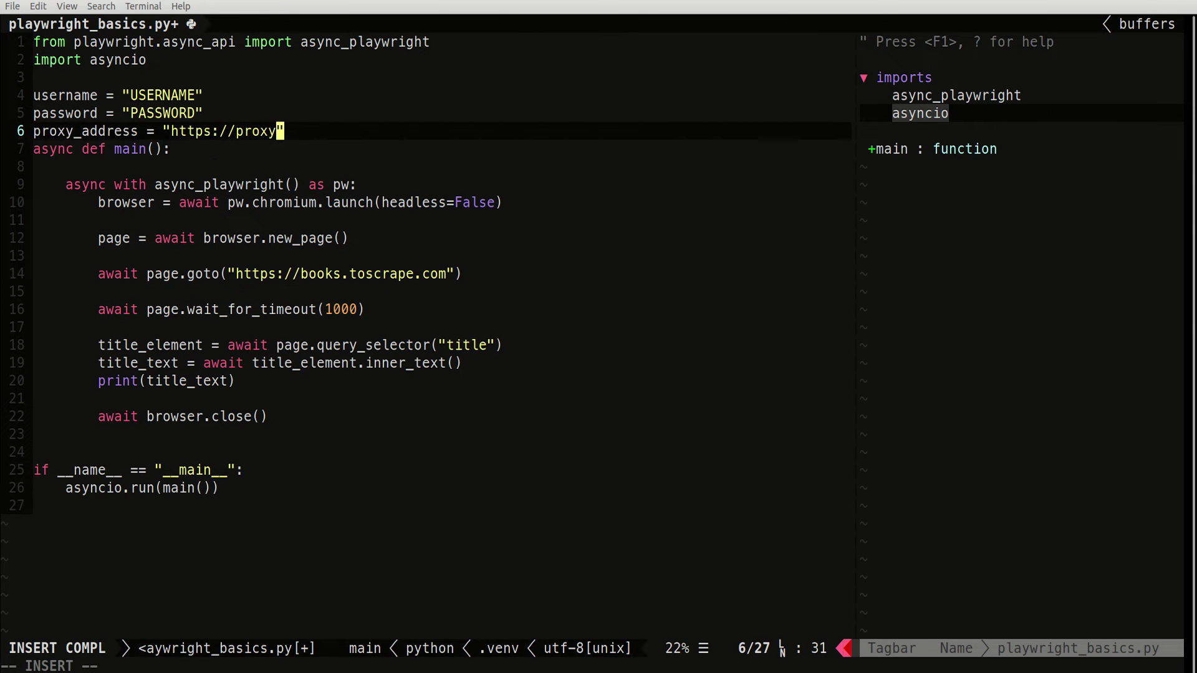
{"action": "type", "text": ":port"}
{"action": "key", "text": "Left"}
{"action": "key", "text": "Left"}
{"action": "key", "text": "Left"}
{"action": "key", "text": "Delete"}
{"action": "key", "text": "Delete"}
{"action": "key", "text": "Delete"}
{"action": "key", "text": "Delete"}
{"action": "key", "text": "Delete"}
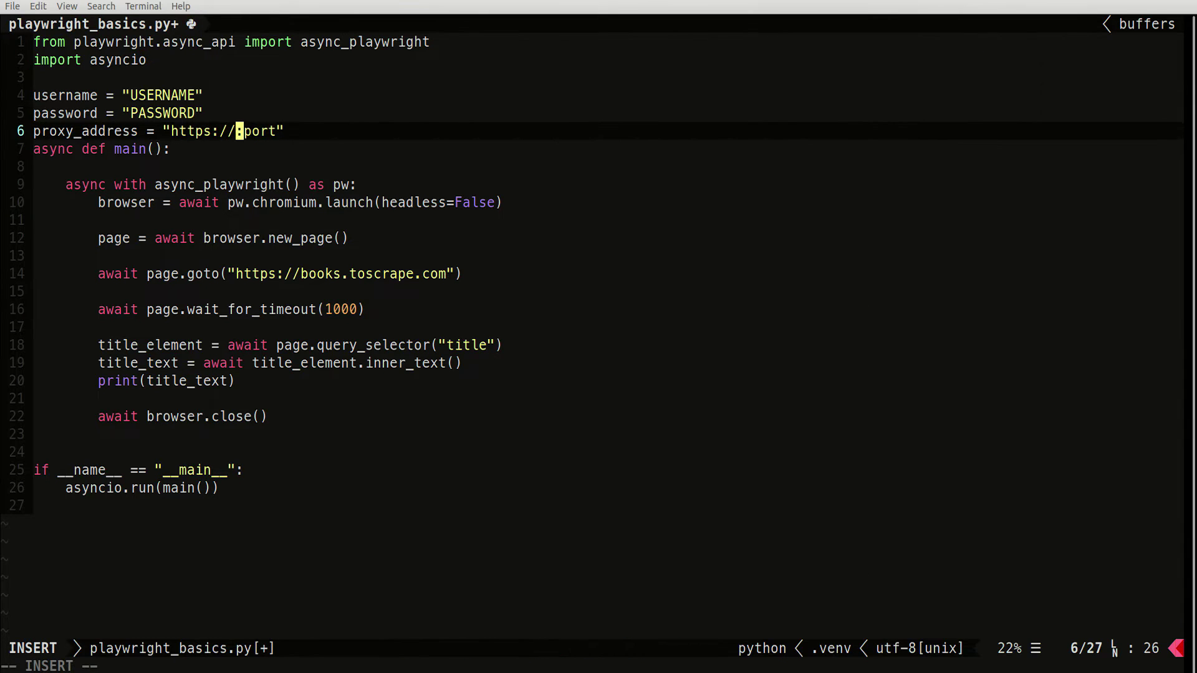
{"action": "type", "text": "pr.oxylabs"}
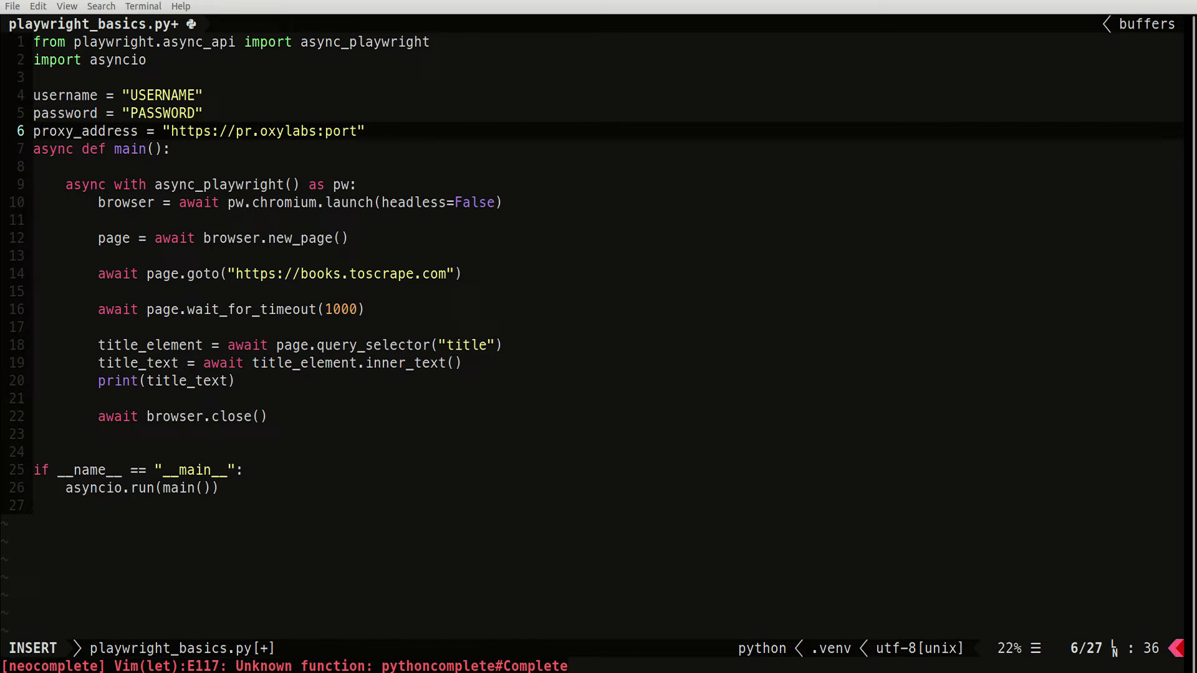
{"action": "type", "text": ".io"}
{"action": "key", "text": "Right"}
{"action": "key", "text": "Delete"}
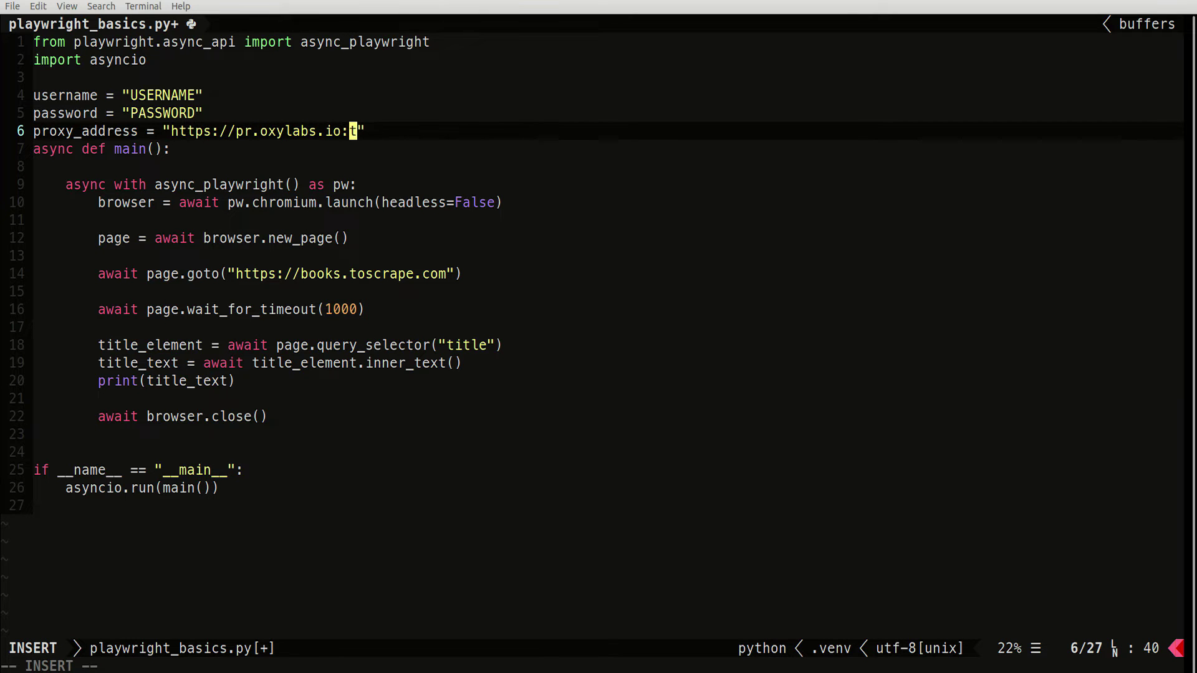
{"action": "type", "text": "7777"}
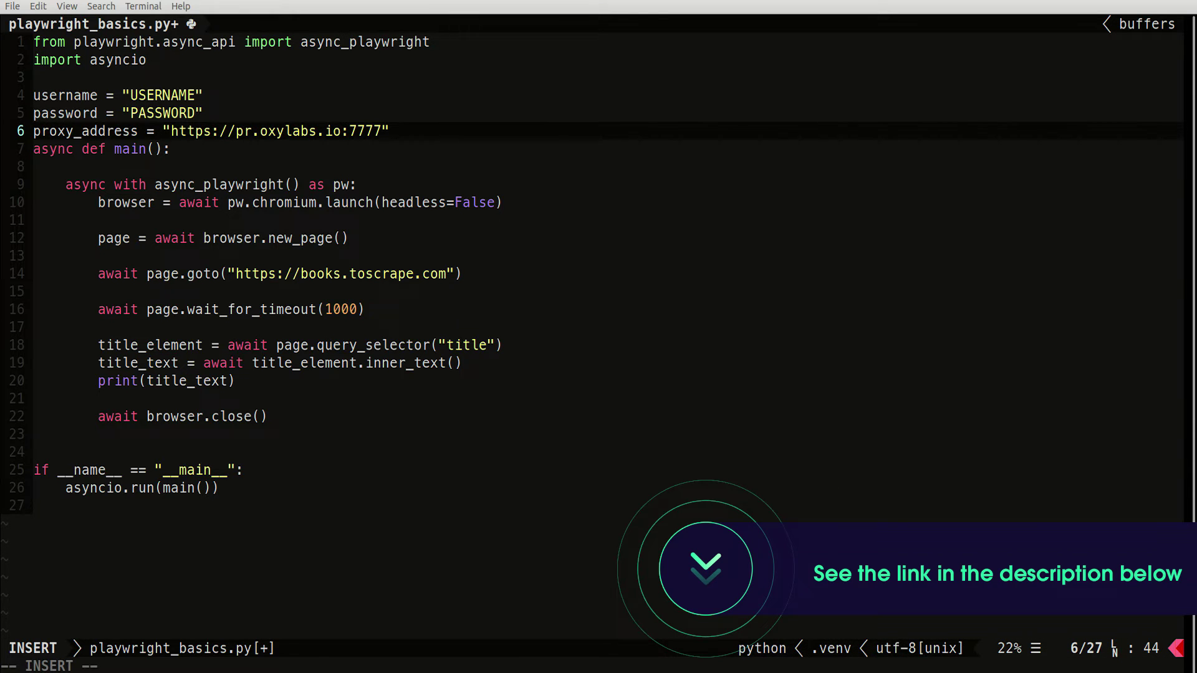
Step: Pass a proxy dict with server, username and password to chromium.launch() and save
{"action": "key", "text": "Down"}
{"action": "key", "text": "Down"}
{"action": "key", "text": "Down"}
{"action": "key", "text": "End"}
{"action": "key", "text": "Left"}
{"action": "type", "text": ", "}
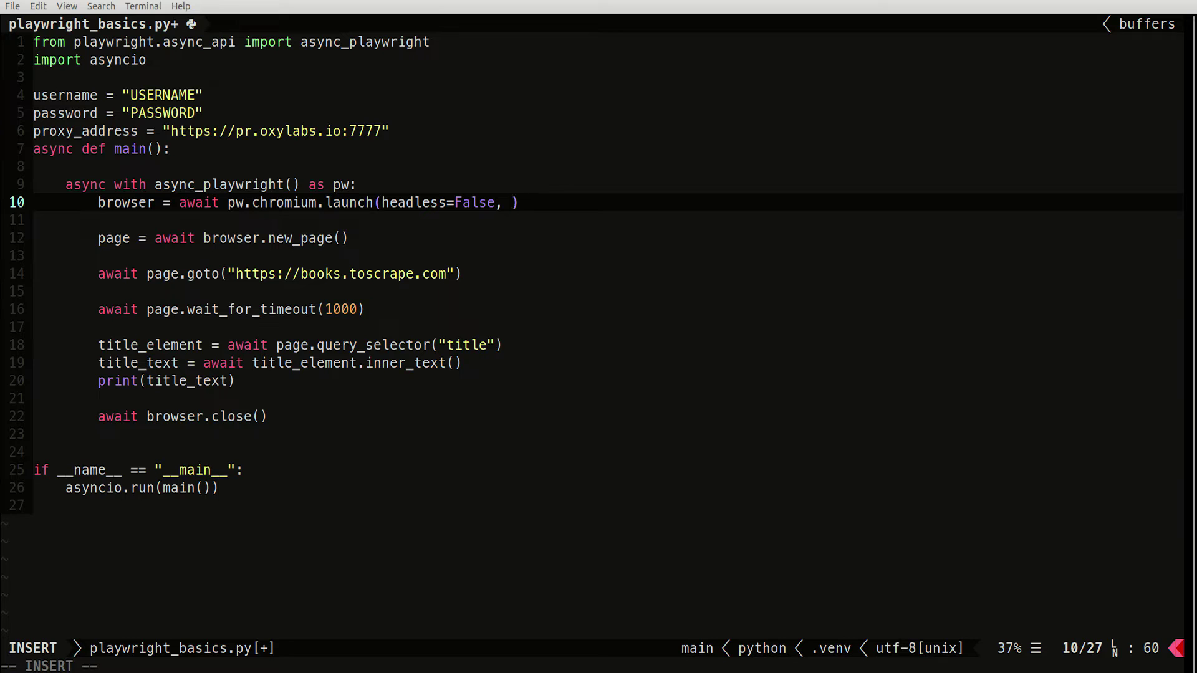
{"action": "type", "text": "proxy={\"s"}
{"action": "type", "text": "erver\": proxy"}
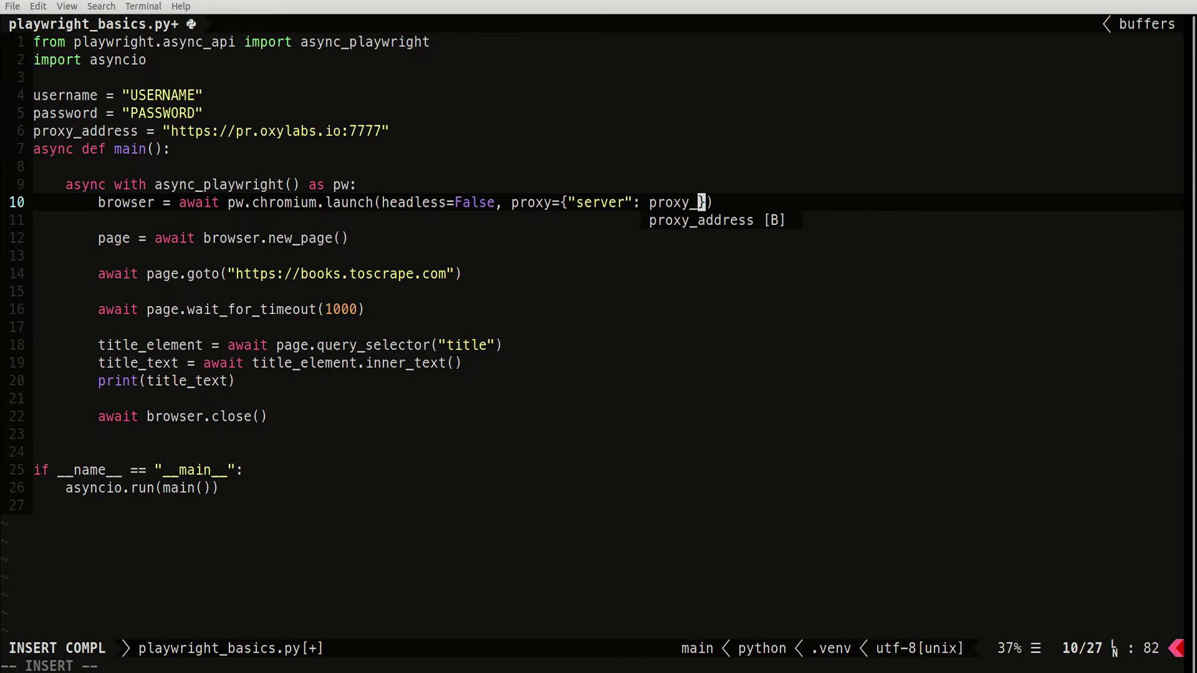
{"action": "type", "text": "_address, \"username\": "}
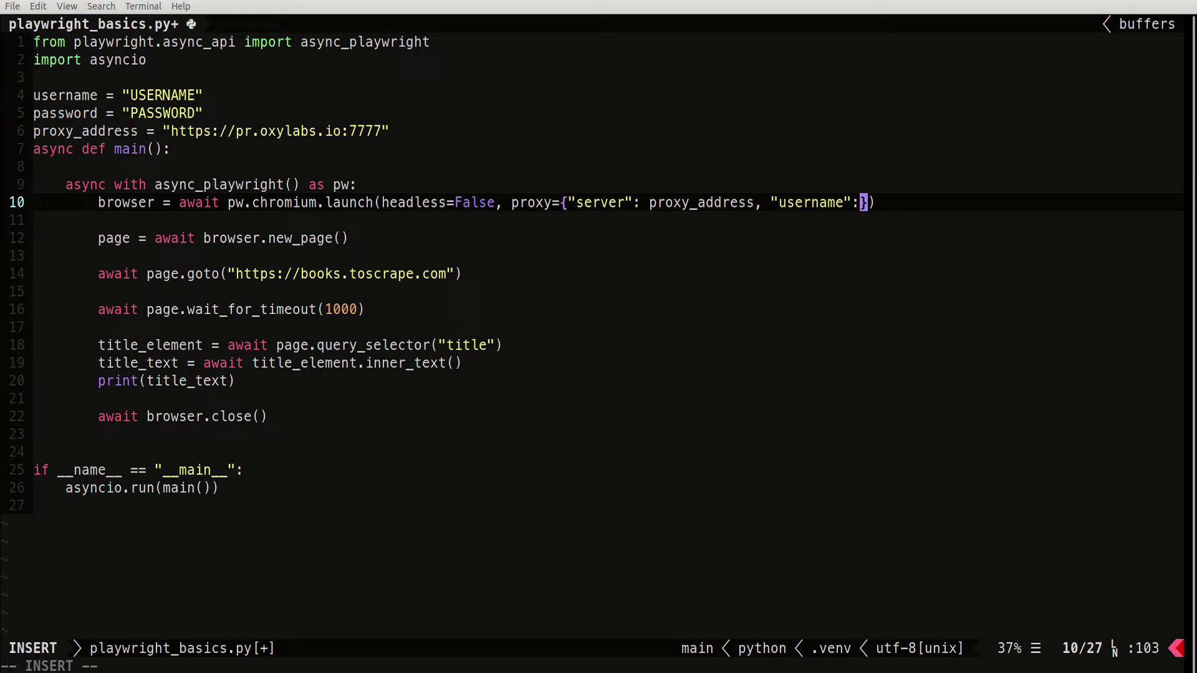
{"action": "type", "text": "username, \"password\": "}
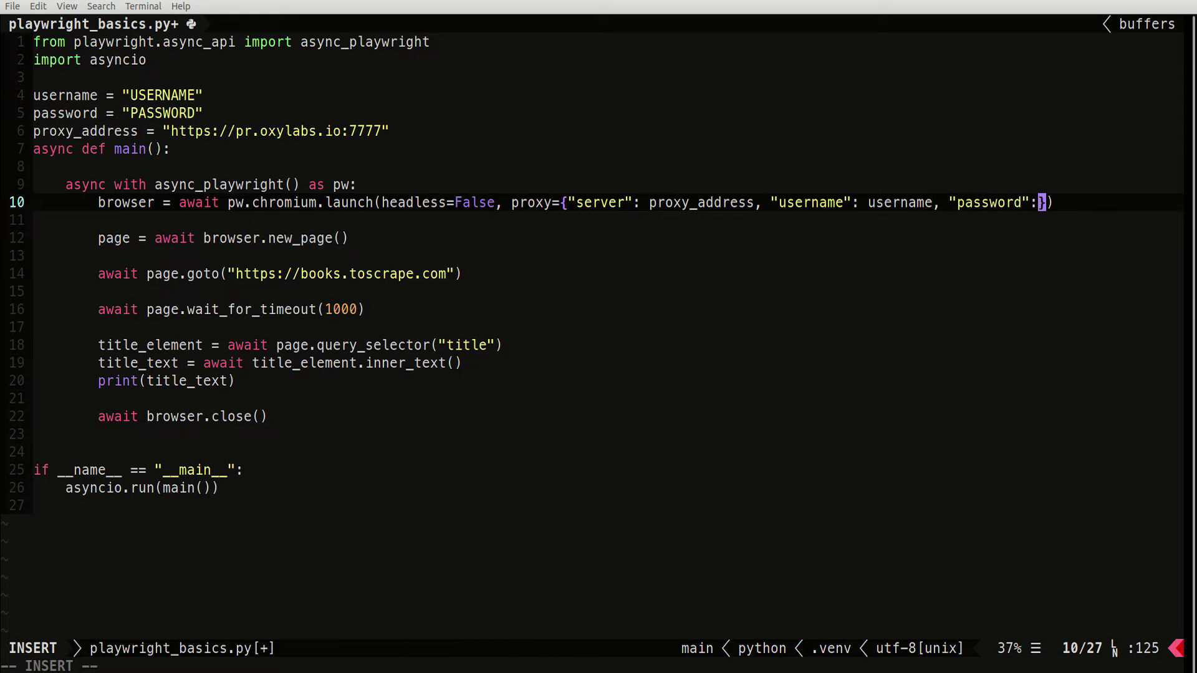
{"action": "type", "text": "password"}
{"action": "key", "text": "Escape"}
{"action": "type", "text": ":w"}
{"action": "key", "text": "Return"}
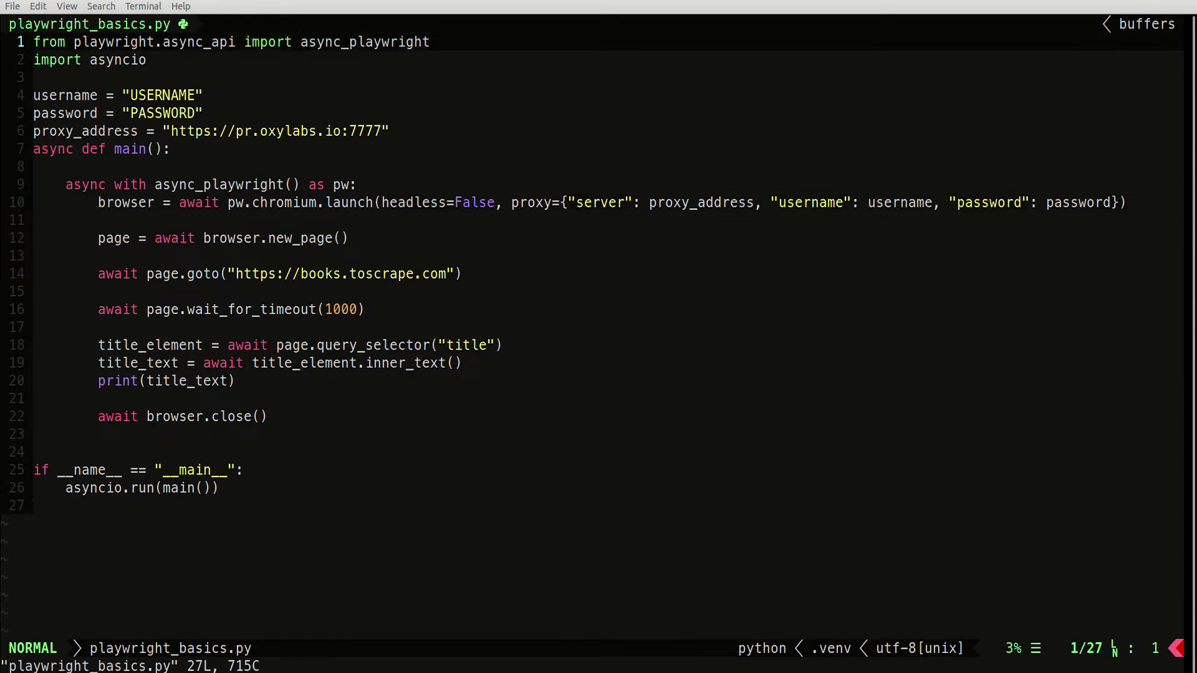
{"action": "key", "text": "j"}
{"action": "key", "text": "j"}
{"action": "key", "text": "j"}
{"action": "key", "text": "j"}
{"action": "key", "text": "j"}
{"action": "key", "text": "j"}
{"action": "key", "text": "j"}
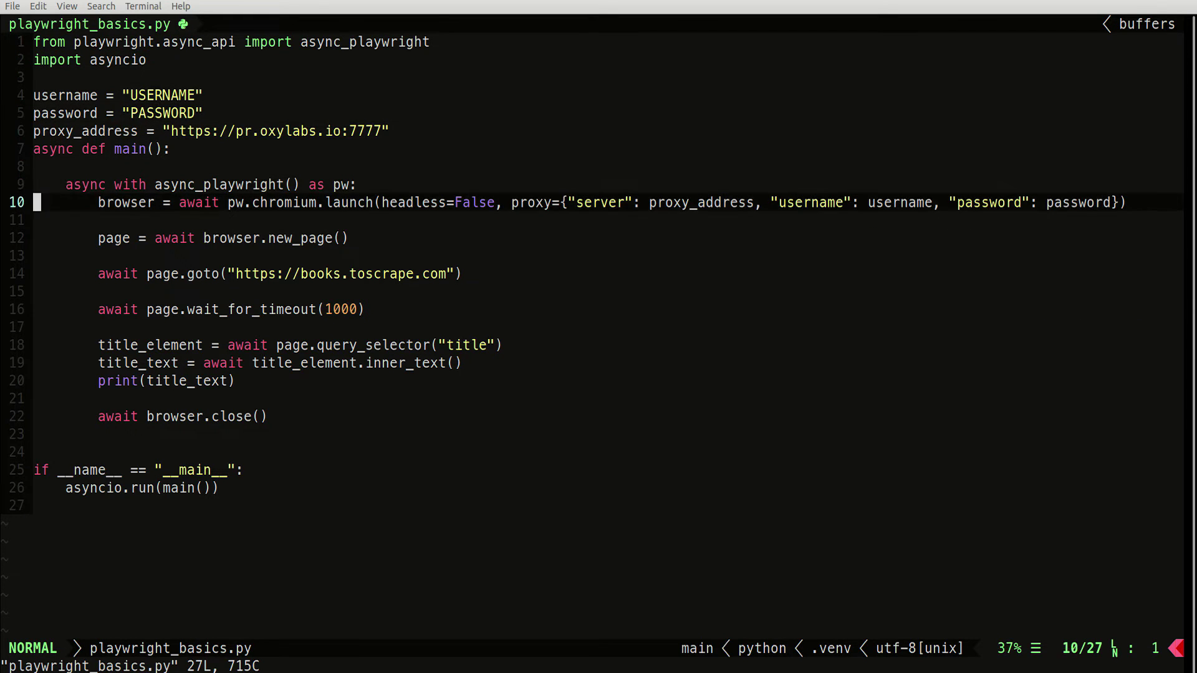
{"action": "key", "text": "j"}
{"action": "key", "text": "j"}
{"action": "key", "text": "j"}
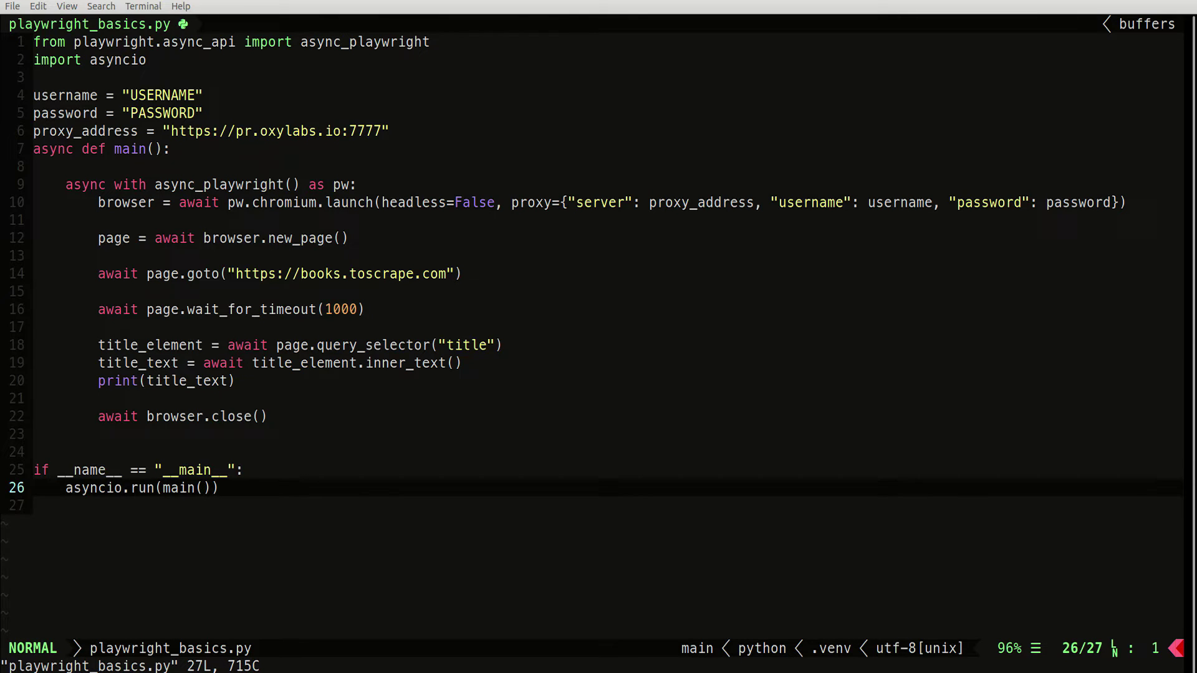